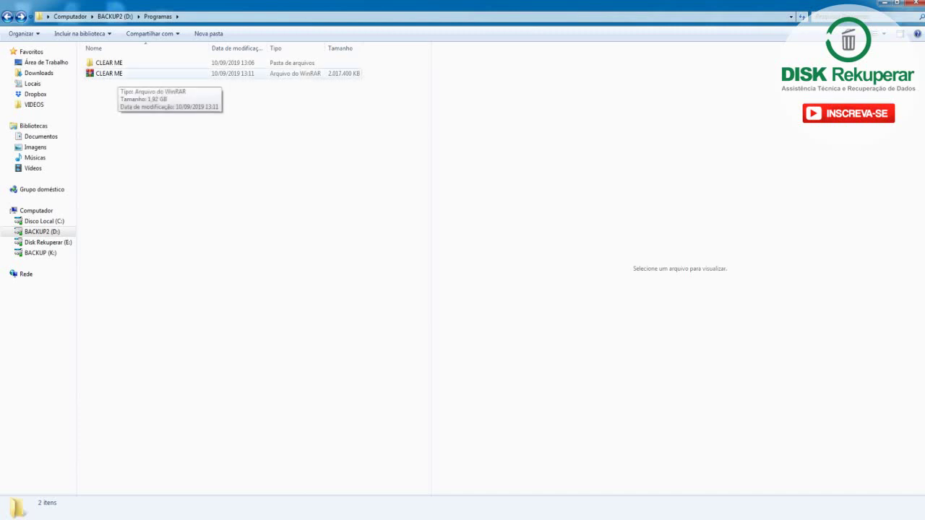
# Try to extract the CLEAR ME WinRAR archive directly into the Programas folder
pyautogui.click(117, 73)
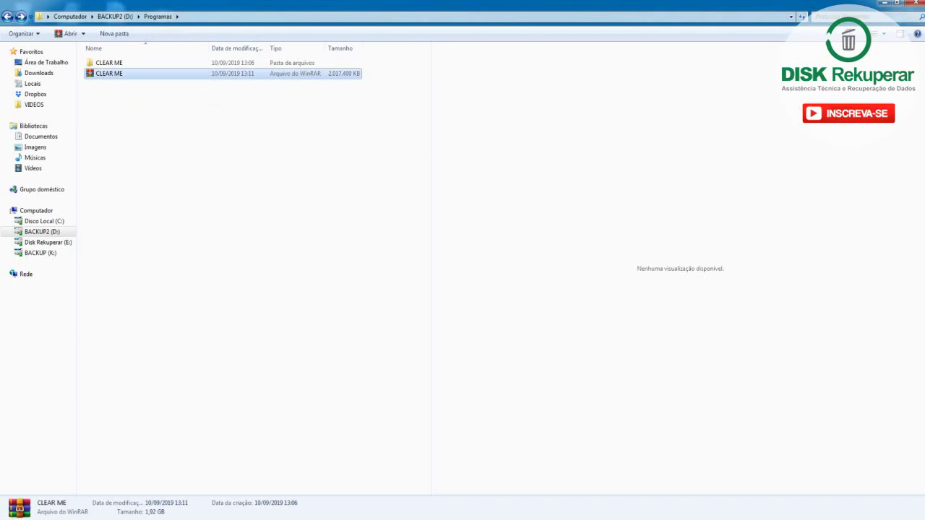
pyautogui.rightClick(118, 75)
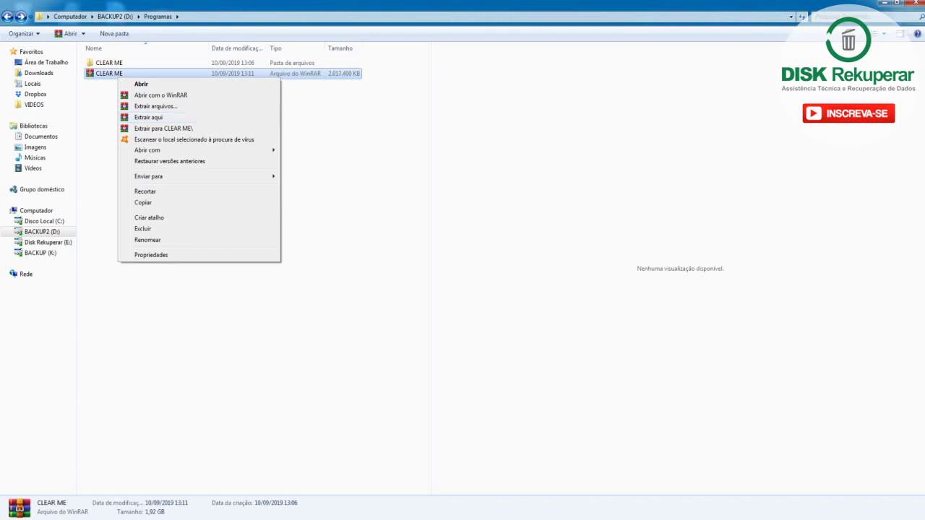
pyautogui.click(148, 117)
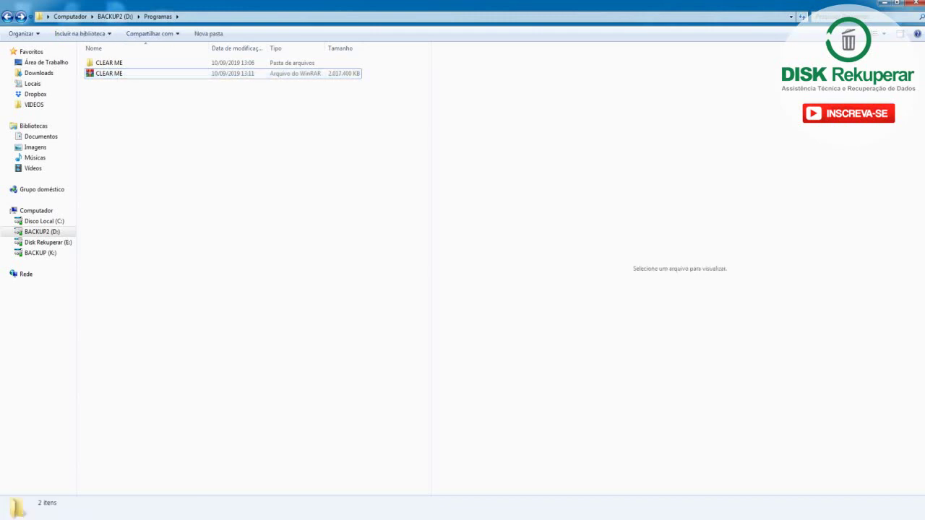
# Open the CLEAR ME folder and run the Intel Easy Clean Me application, allowing it past the security warning
pyautogui.click(108, 63)
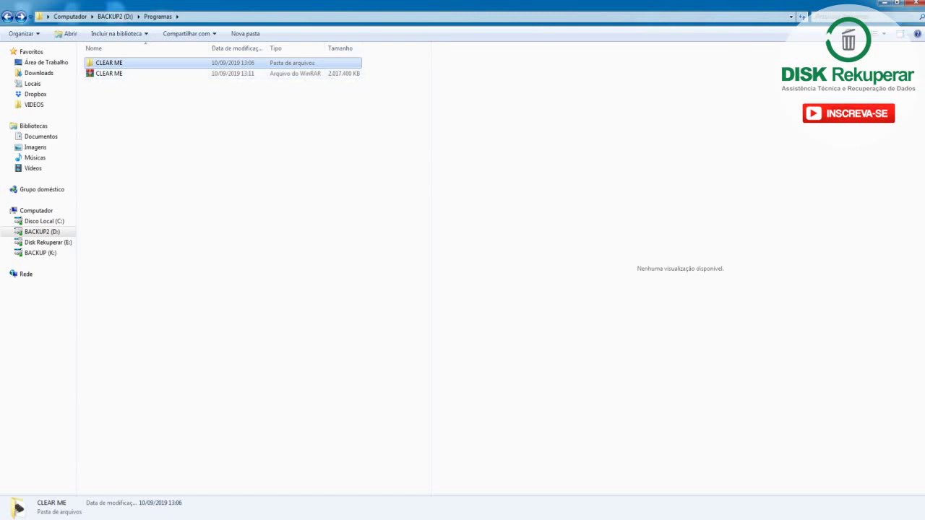
pyautogui.press('Return')
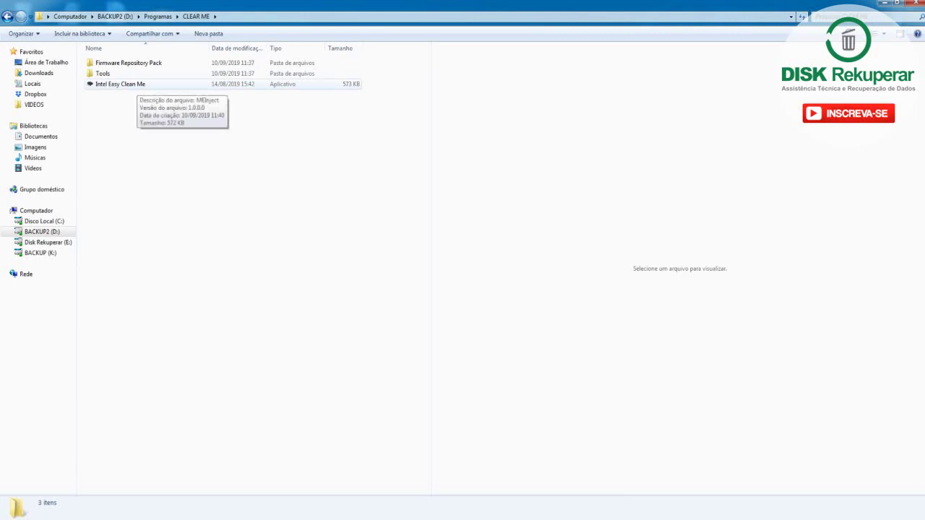
pyautogui.doubleClick(136, 84)
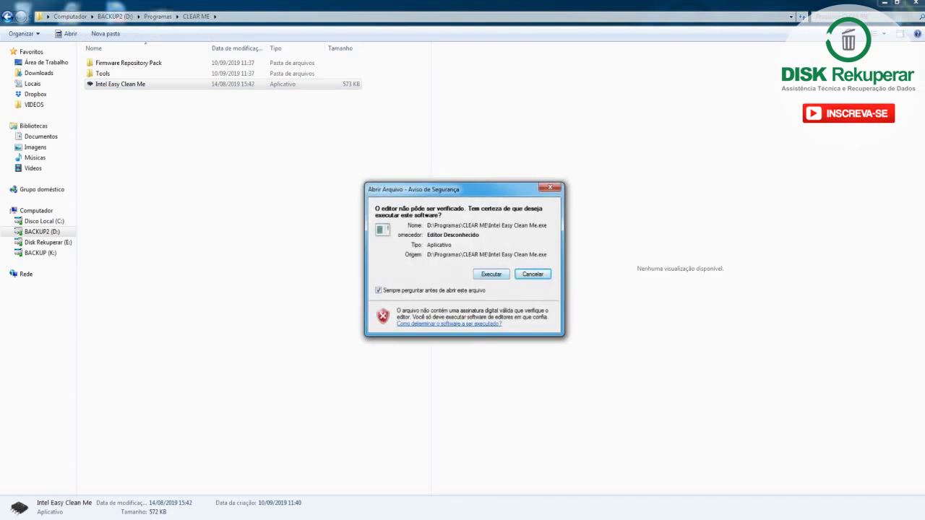
pyautogui.click(490, 274)
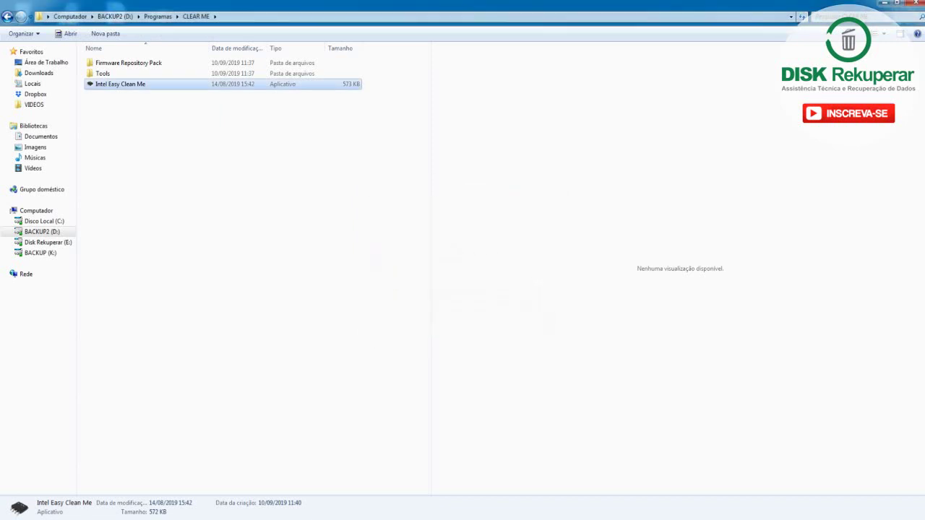
pyautogui.rightClick(163, 85)
pyautogui.click(214, 103)
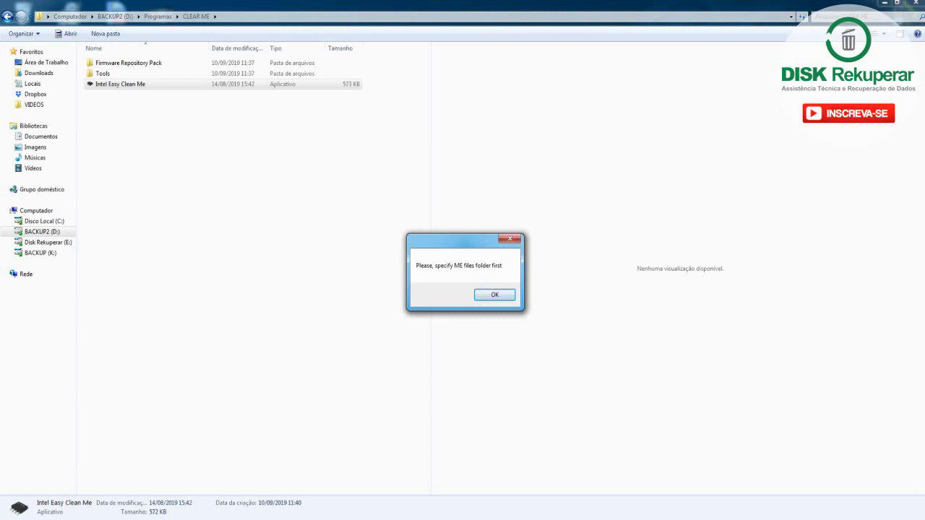
# Specify the Firmware Repository Pack folder in D:\Programas\CLEAR ME as the ME files folder
pyautogui.press('Return')
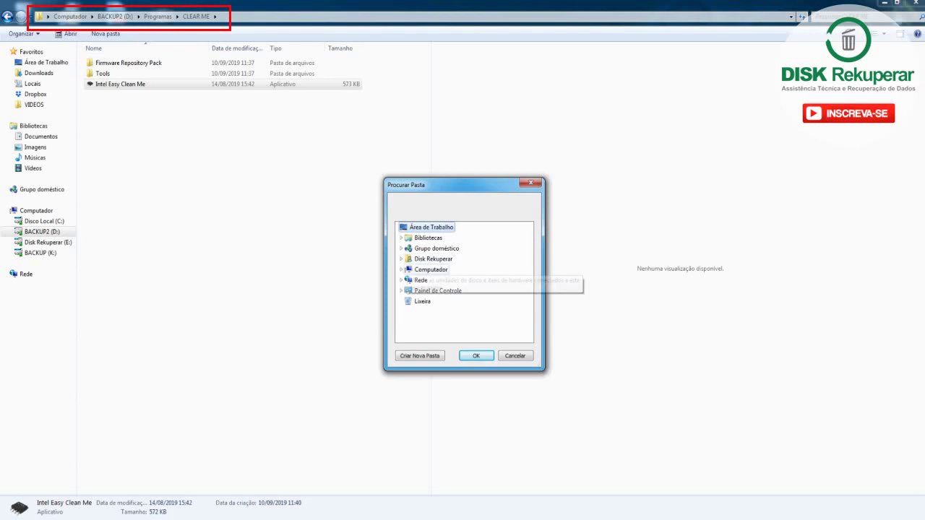
pyautogui.click(401, 269)
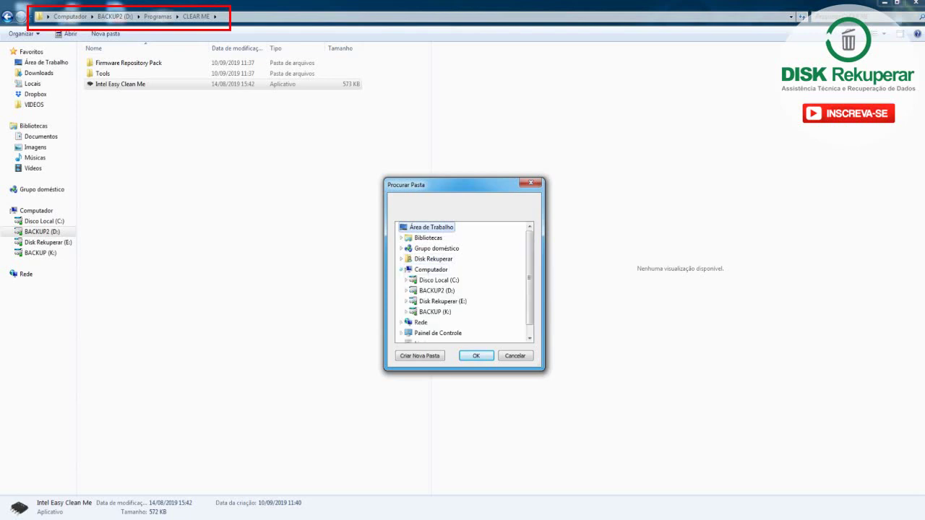
pyautogui.click(432, 291)
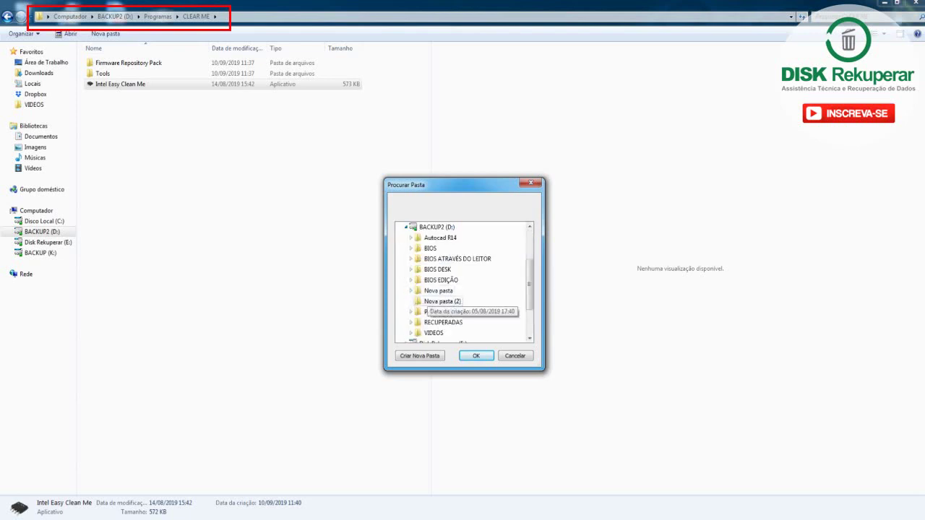
pyautogui.click(432, 311)
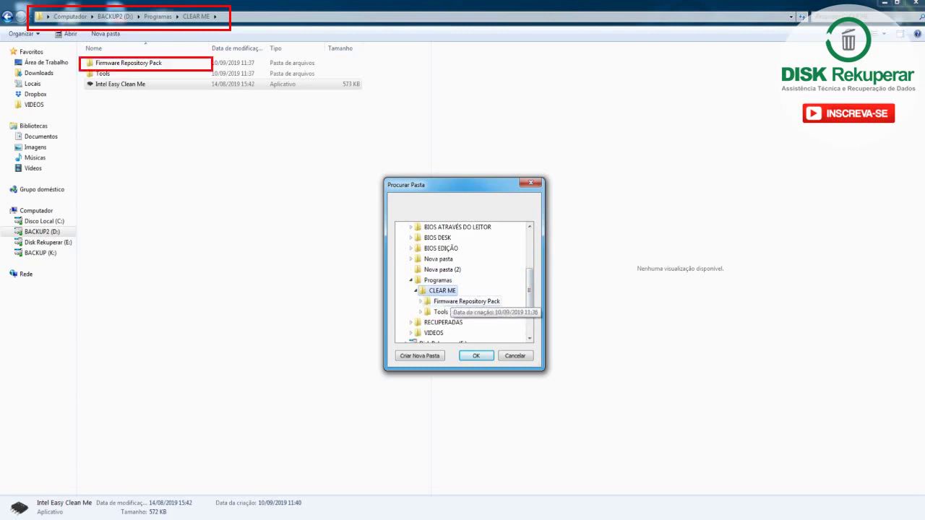
pyautogui.click(466, 301)
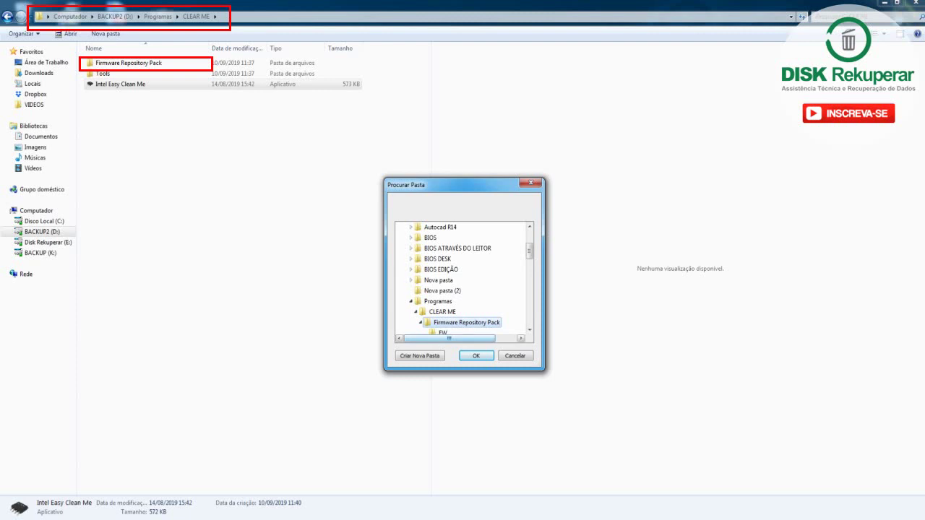
pyautogui.click(476, 356)
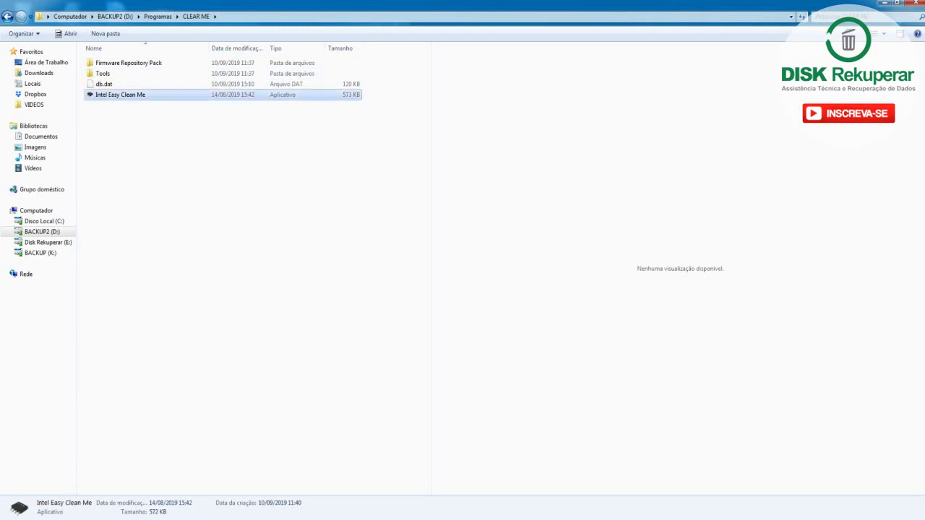
# Run Intel Easy Clean Me again and move its window clear of the file list
pyautogui.doubleClick(160, 95)
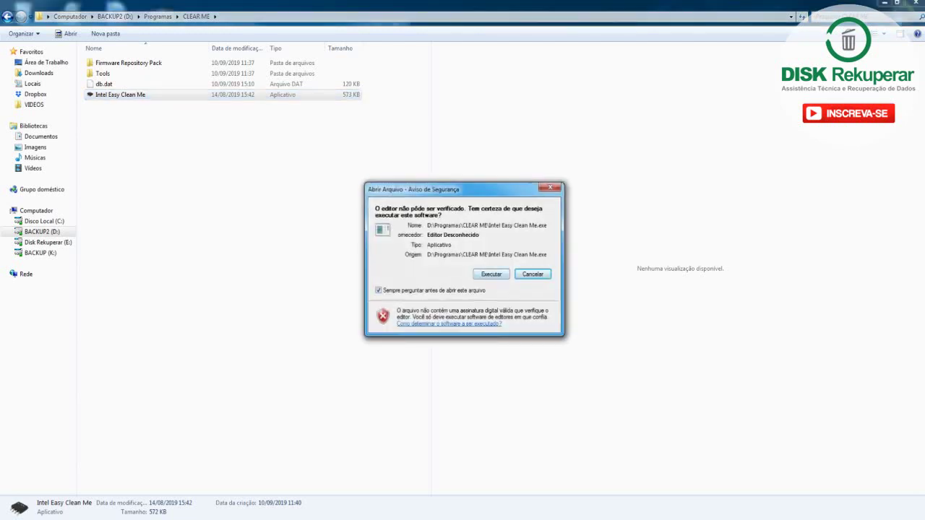
pyautogui.click(490, 274)
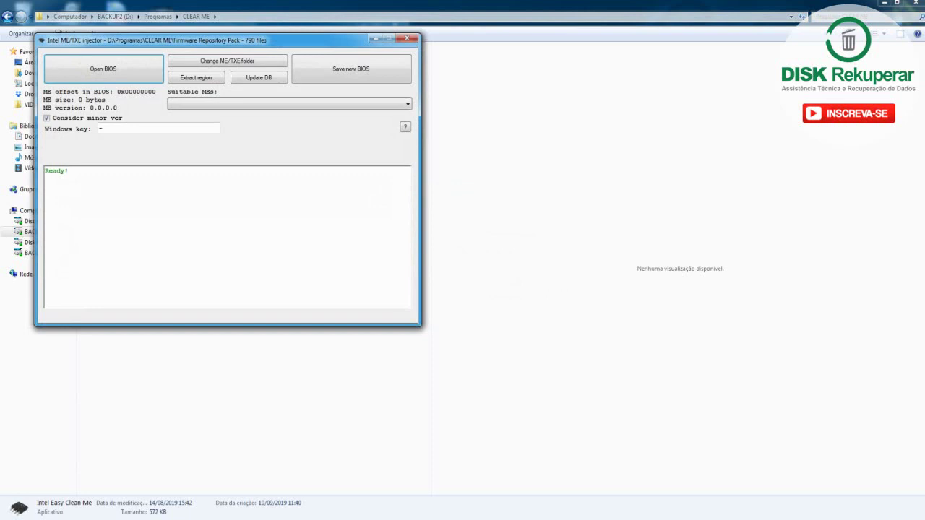
pyautogui.moveTo(289, 40); pyautogui.dragTo(577, 122)
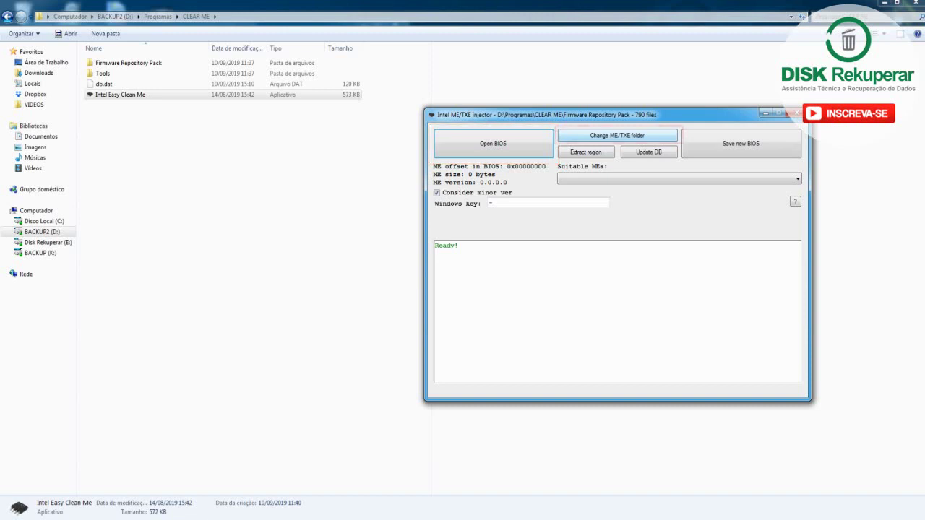
# Look at the ME/TXE folder selection without changing it, and inspect the contents of the Firmware Repository Pack folder
pyautogui.click(617, 135)
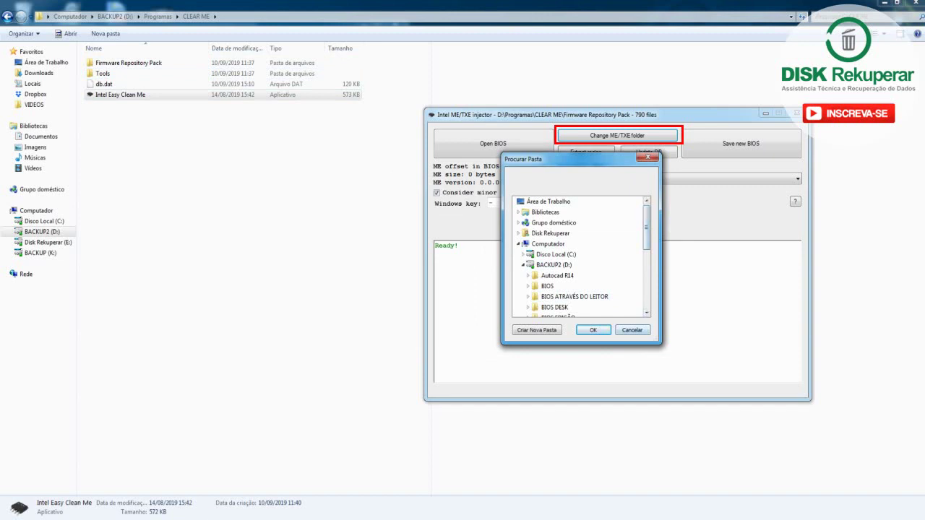
pyautogui.click(632, 330)
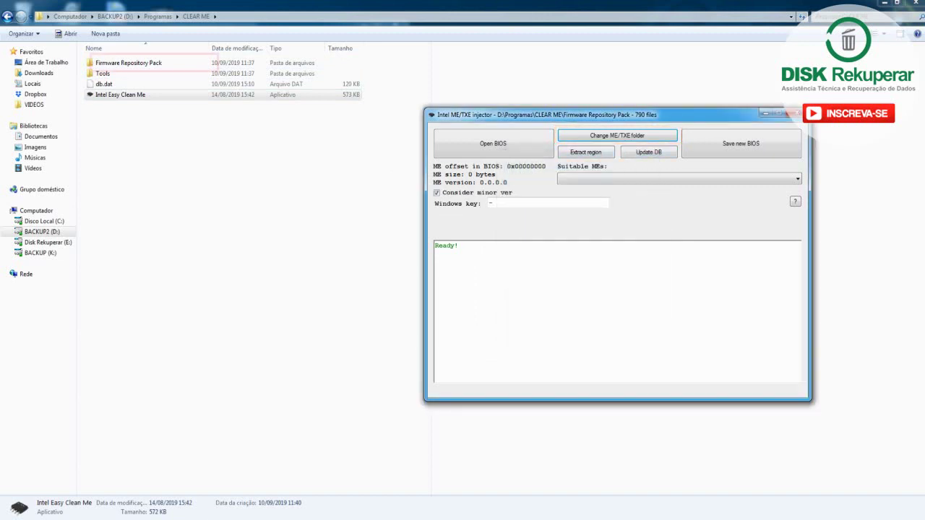
pyautogui.doubleClick(129, 63)
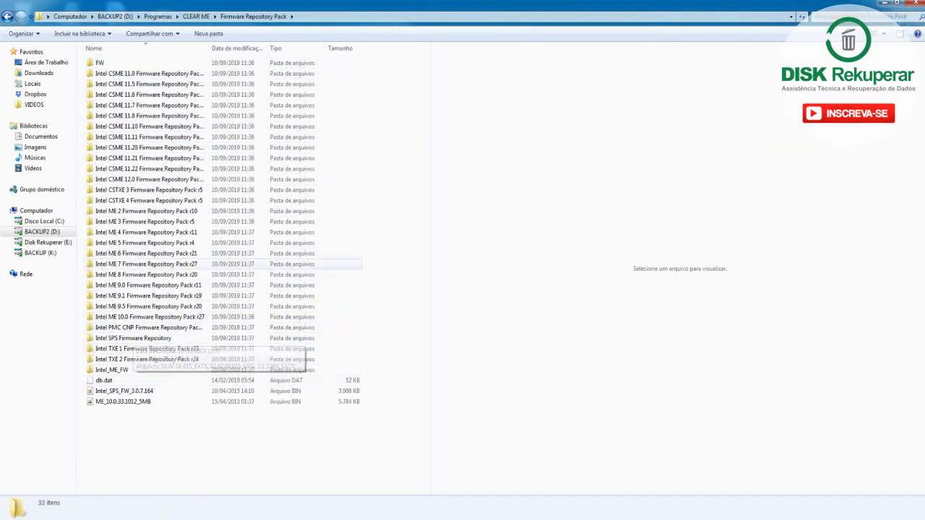
pyautogui.click(8, 17)
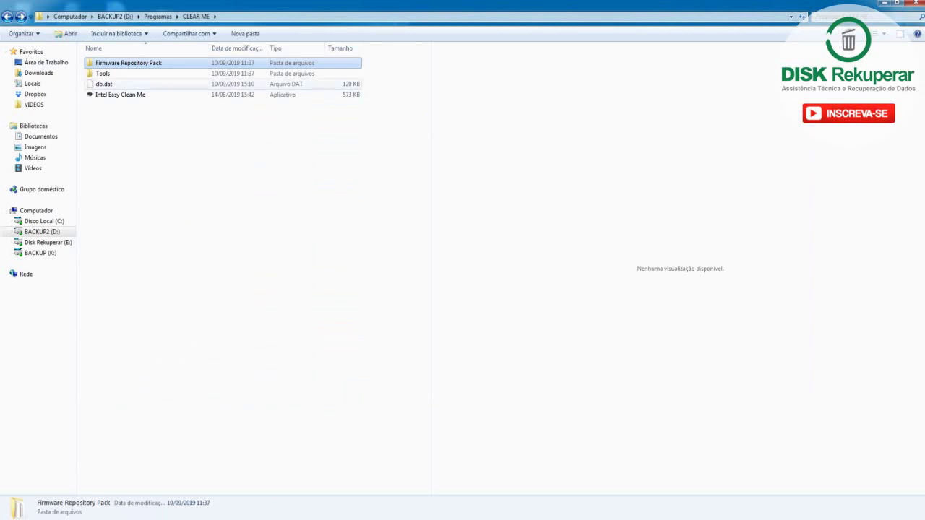
pyautogui.doubleClick(137, 63)
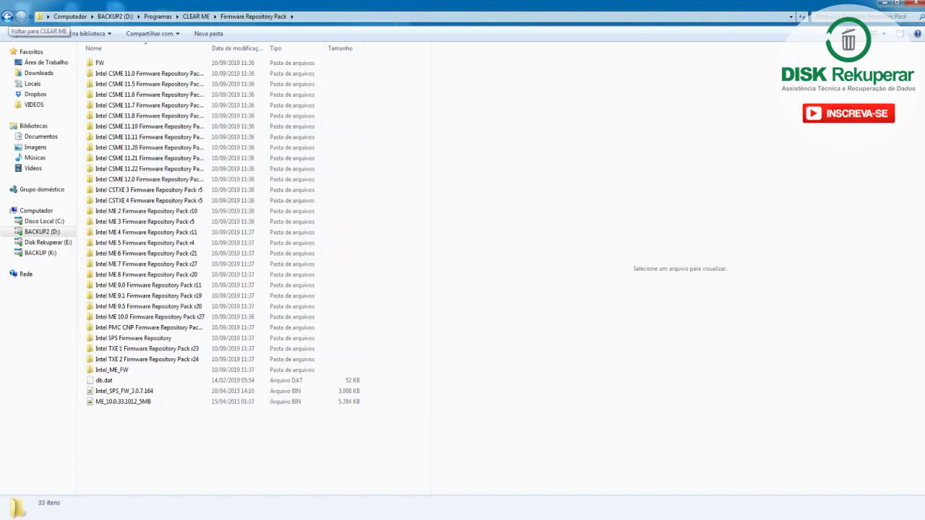
pyautogui.click(7, 16)
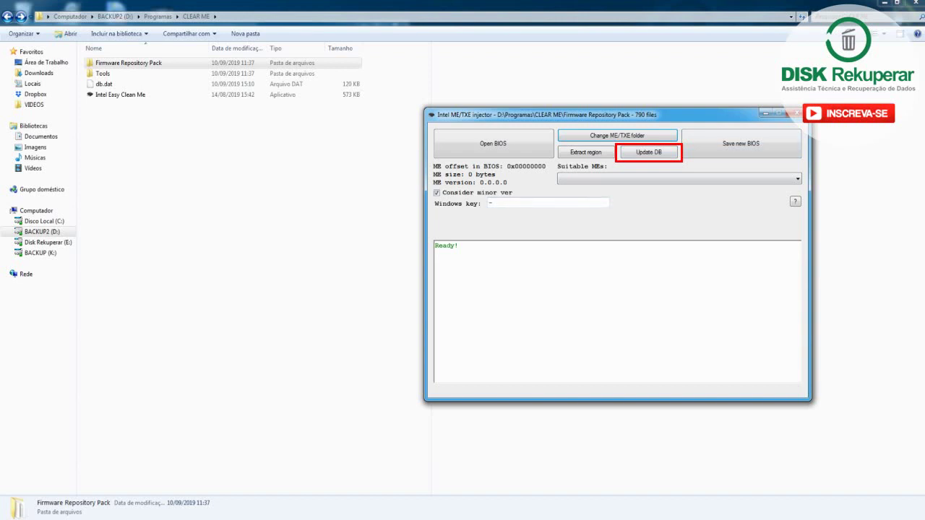
# Update the ME firmware database from the Firmware Repository Pack folder
pyautogui.press('Tab')
pyautogui.click(435, 254)
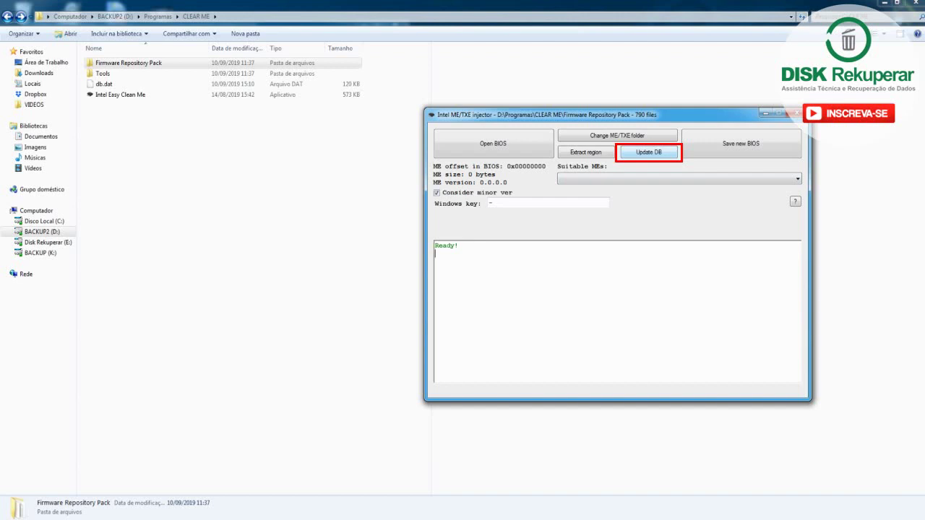
pyautogui.click(648, 152)
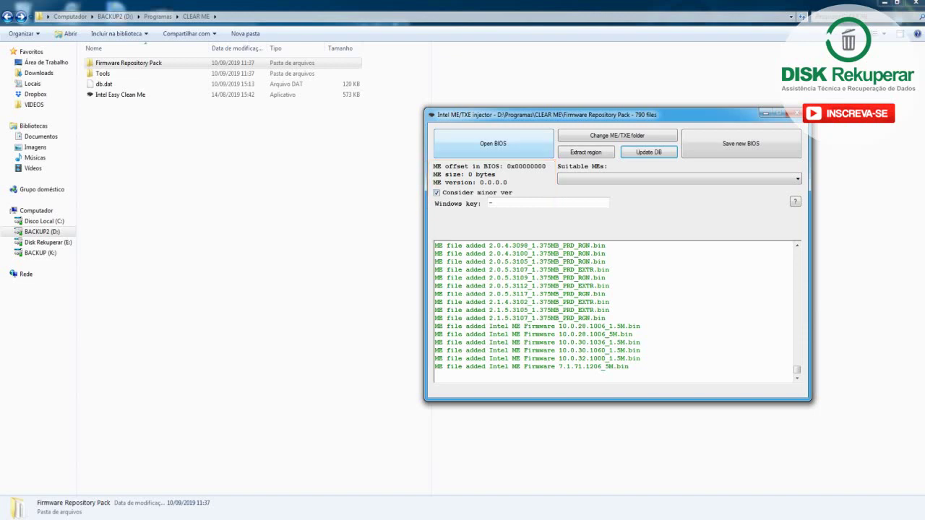
# Load the BIOS file "Canada ICES-003 CLASS B - backup" from D:\BIOS DESK\Canada ICES-003 CLASS B
pyautogui.click(492, 143)
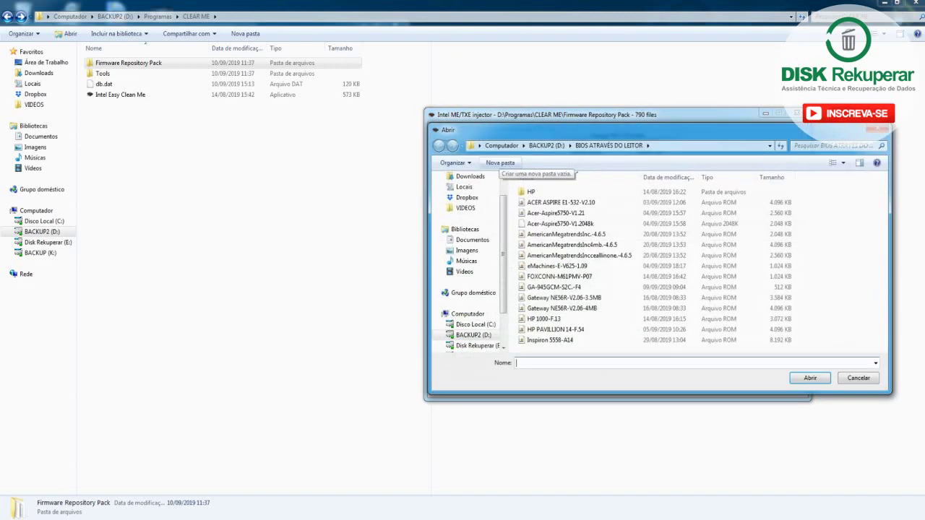
pyautogui.click(546, 146)
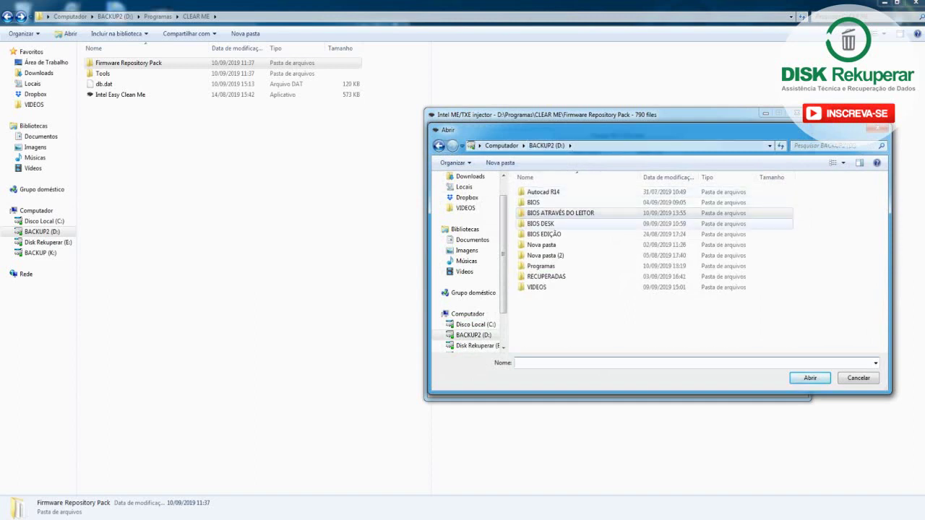
pyautogui.doubleClick(549, 223)
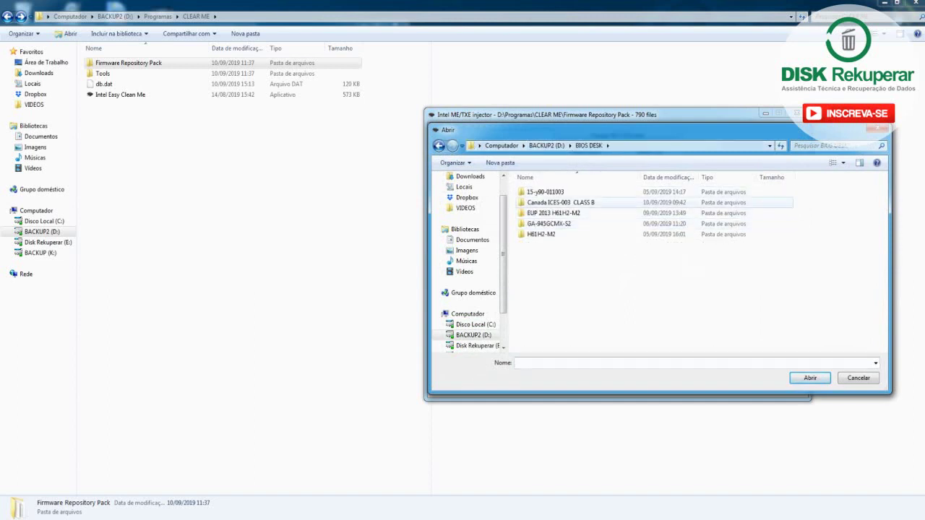
pyautogui.doubleClick(560, 202)
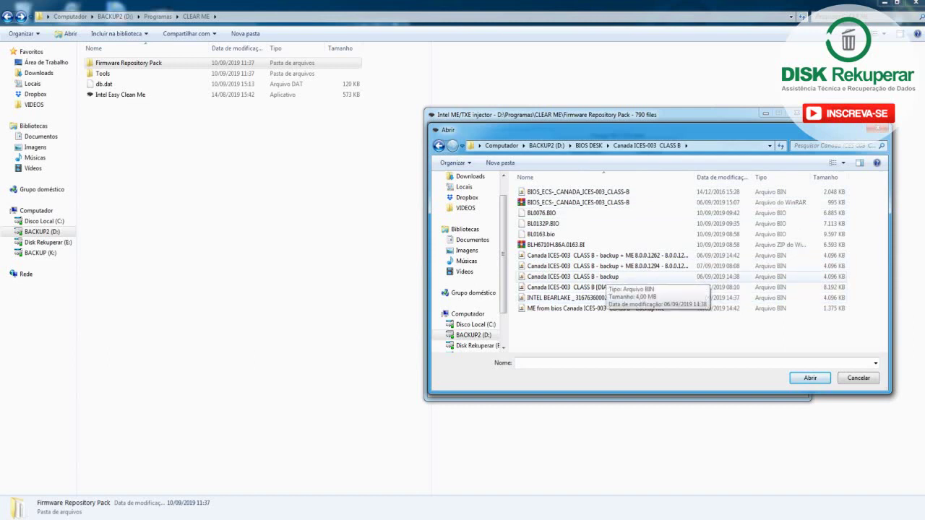
pyautogui.doubleClick(600, 277)
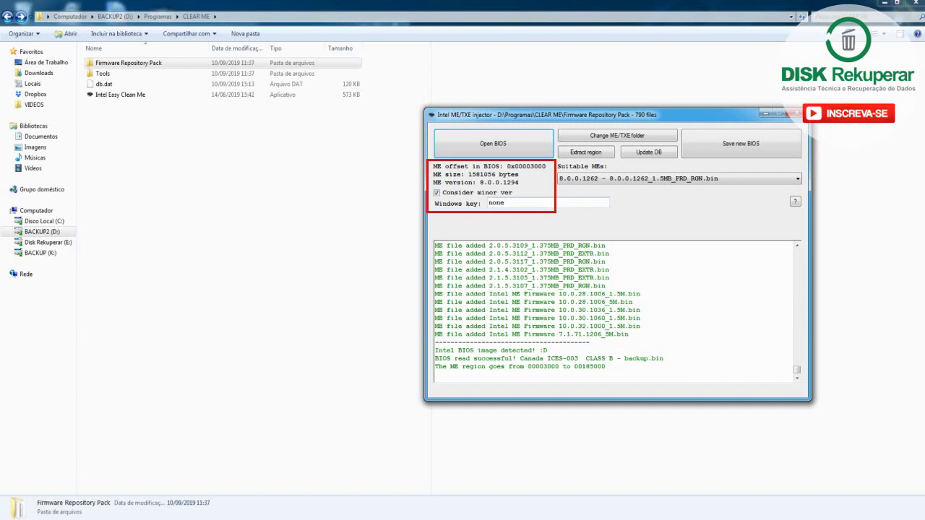
pyautogui.click(494, 143)
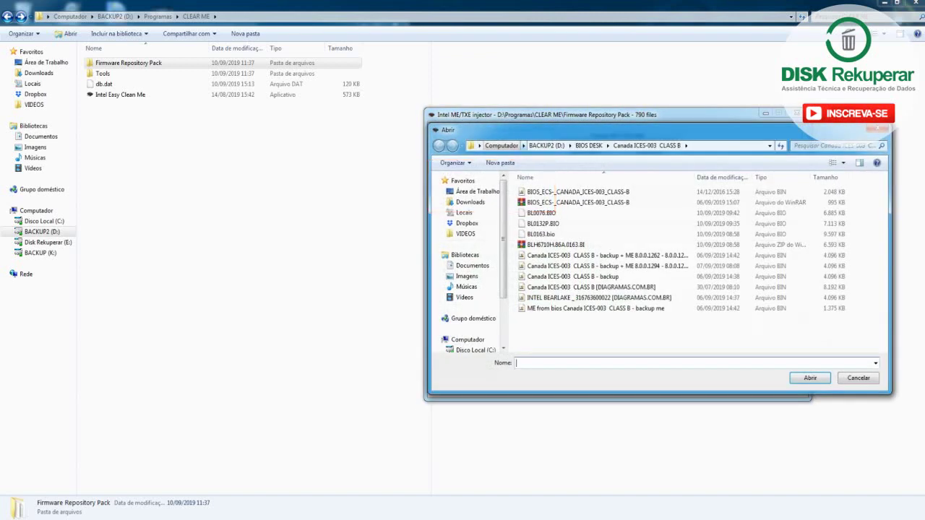
pyautogui.click(857, 378)
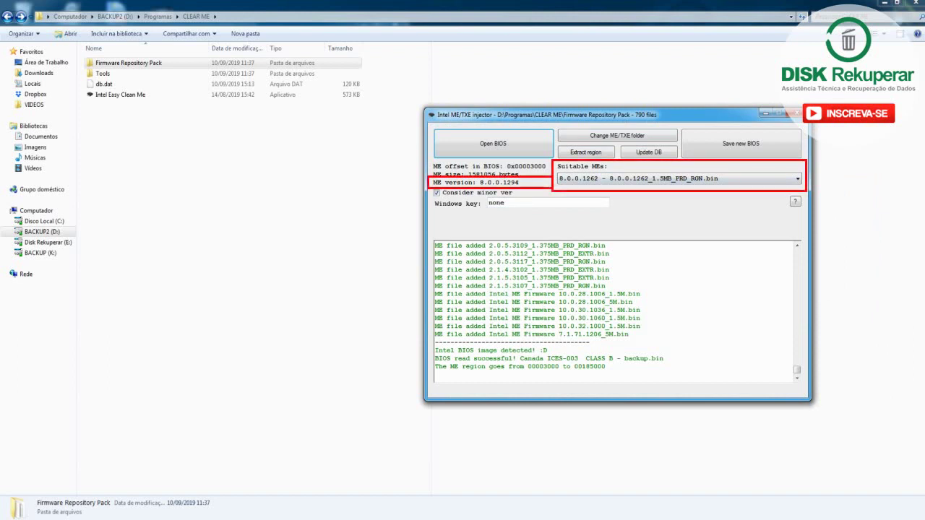
# Choose 8.0.0.1294_1.5MB_PRD_EXTR.bin as the suitable ME firmware, matching the loaded BIOS's ME version
pyautogui.click(679, 178)
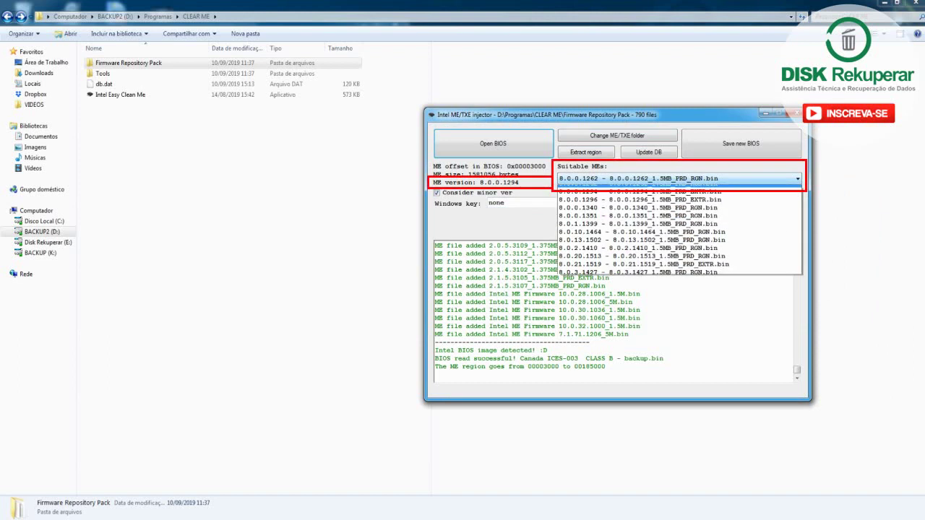
pyautogui.click(640, 197)
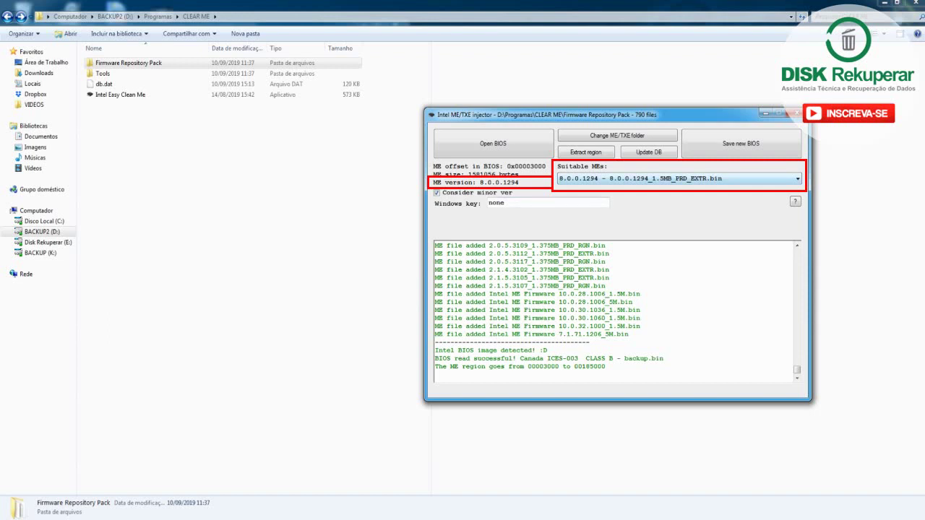
pyautogui.click(679, 178)
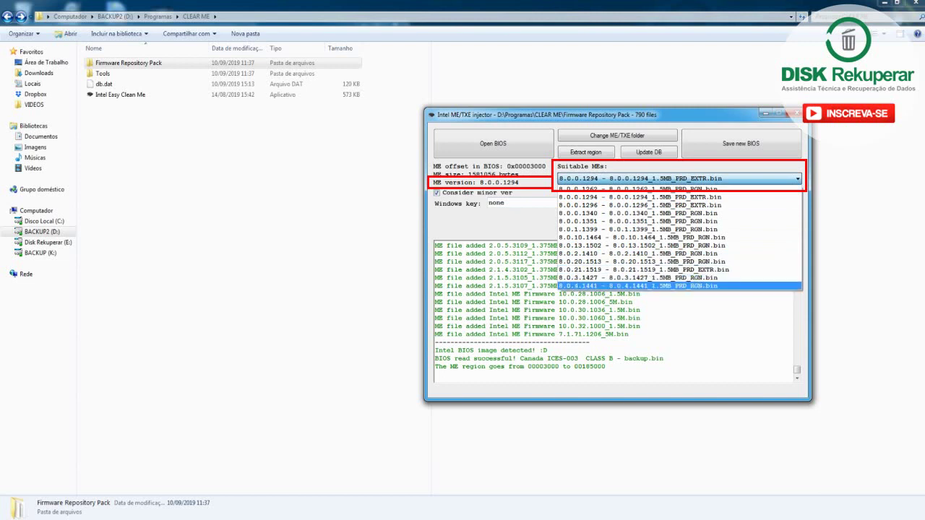
pyautogui.press('Return')
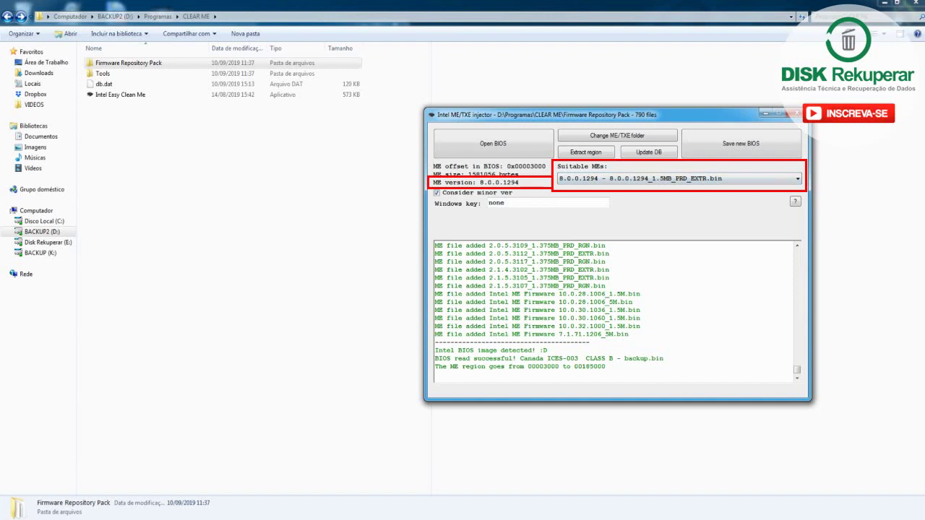
# Look through the suitable ME firmware files offered for the loaded BIOS, trying several versions such as 8.0.0.1296 and 8.0.2.1410
pyautogui.click(796, 178)
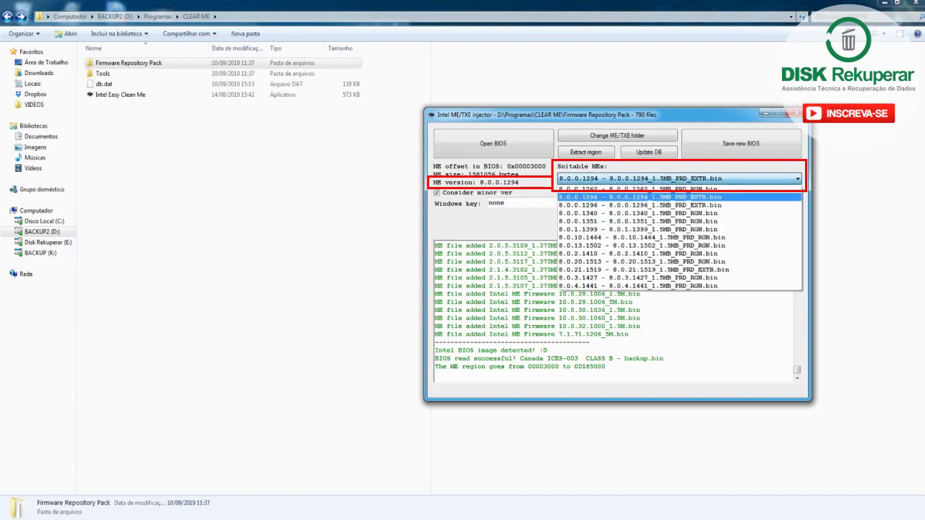
pyautogui.press('Return')
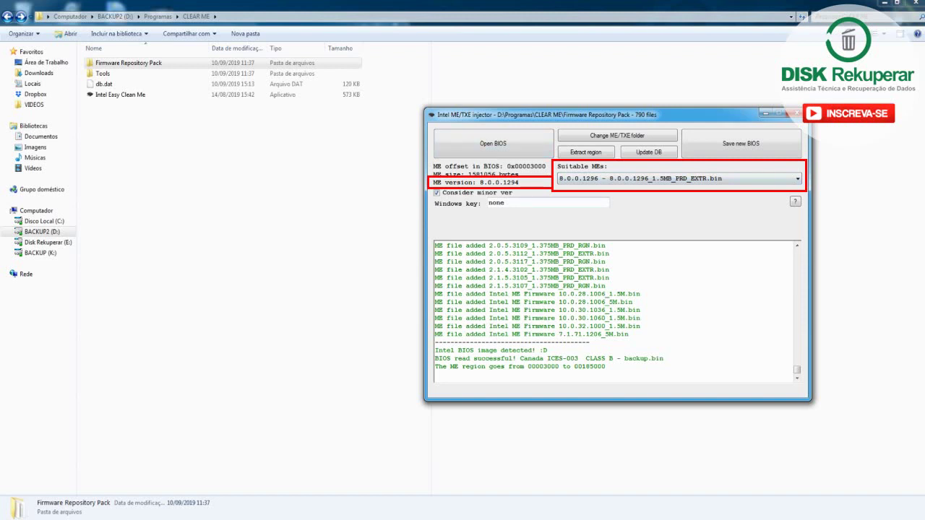
pyautogui.click(797, 179)
pyautogui.click(639, 197)
pyautogui.click(796, 178)
pyautogui.click(639, 188)
pyautogui.click(796, 178)
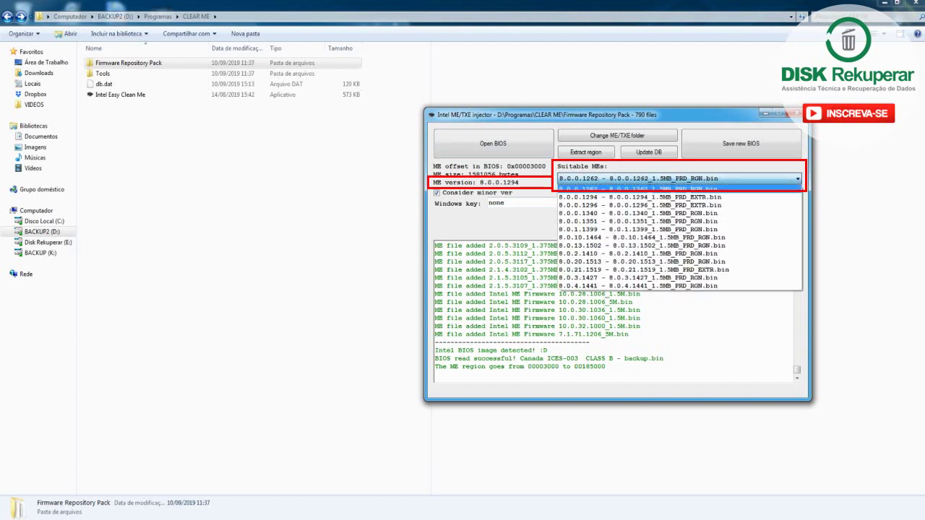
pyautogui.press('Down')
pyautogui.press('Down')
pyautogui.press('Down')
pyautogui.press('Down')
pyautogui.press('Down')
pyautogui.press('Down')
pyautogui.press('Down')
pyautogui.press('Down')
pyautogui.press('Up')
pyautogui.press('Up')
pyautogui.press('Up')
pyautogui.press('Up')
pyautogui.press('Up')
pyautogui.press('Up')
pyautogui.press('Up')
pyautogui.press('Up')
pyautogui.press('Up')
pyautogui.press('Up')
pyautogui.press('Up')
pyautogui.press('Up')
pyautogui.press('Down')
pyautogui.press('Down')
pyautogui.press('Down')
pyautogui.press('Down')
pyautogui.press('Down')
pyautogui.press('Down')
pyautogui.press('Down')
pyautogui.press('Down')
pyautogui.press('Down')
pyautogui.press('Down')
pyautogui.press('Down')
pyautogui.press('Down')
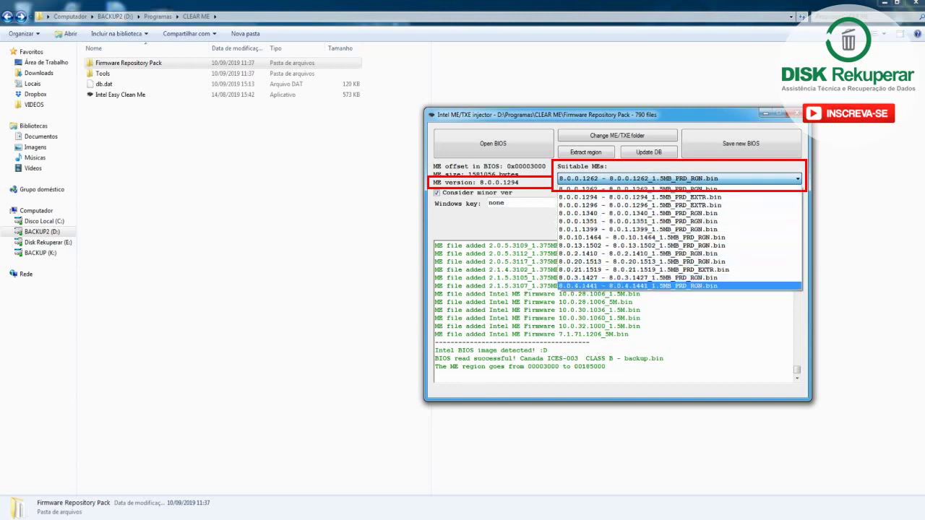
pyautogui.press('Up')
pyautogui.press('Up')
pyautogui.press('Up')
pyautogui.press('Up')
pyautogui.press('Up')
pyautogui.press('Up')
pyautogui.press('Up')
pyautogui.press('Up')
pyautogui.press('Up')
pyautogui.press('Up')
pyautogui.press('Up')
pyautogui.press('Up')
pyautogui.press('Down')
pyautogui.press('Down')
pyautogui.press('Down')
pyautogui.press('Down')
pyautogui.press('Down')
pyautogui.press('Down')
pyautogui.press('Down')
pyautogui.press('Down')
pyautogui.press('Down')
pyautogui.press('Down')
pyautogui.press('Down')
pyautogui.press('Down')
pyautogui.press('Up')
pyautogui.press('Up')
pyautogui.press('Up')
pyautogui.press('Up')
pyautogui.press('Up')
pyautogui.press('Up')
pyautogui.press('Up')
pyautogui.press('Up')
pyautogui.press('Up')
pyautogui.press('Up')
pyautogui.press('Up')
pyautogui.press('Up')
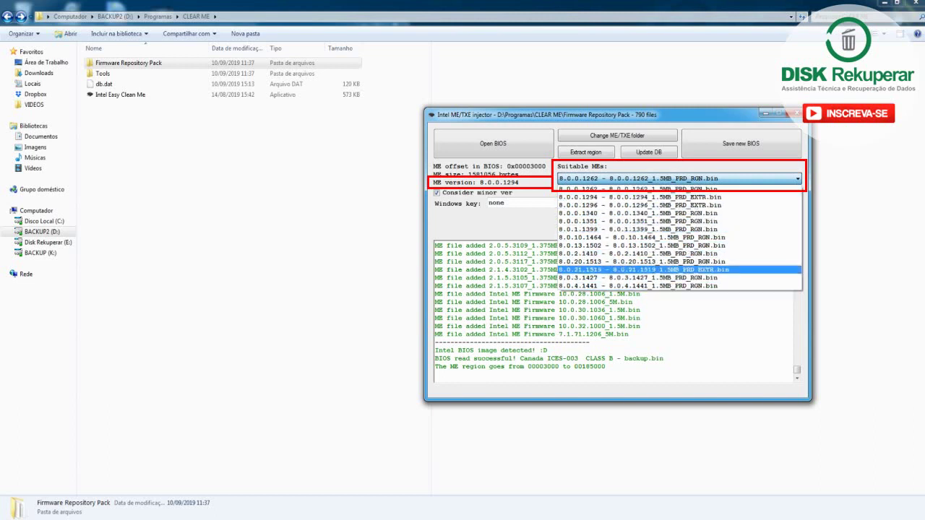
pyautogui.press('Down')
pyautogui.press('Down')
pyautogui.press('Down')
pyautogui.press('Down')
pyautogui.press('Down')
pyautogui.press('Down')
pyautogui.press('Down')
pyautogui.press('Down')
pyautogui.press('Return')
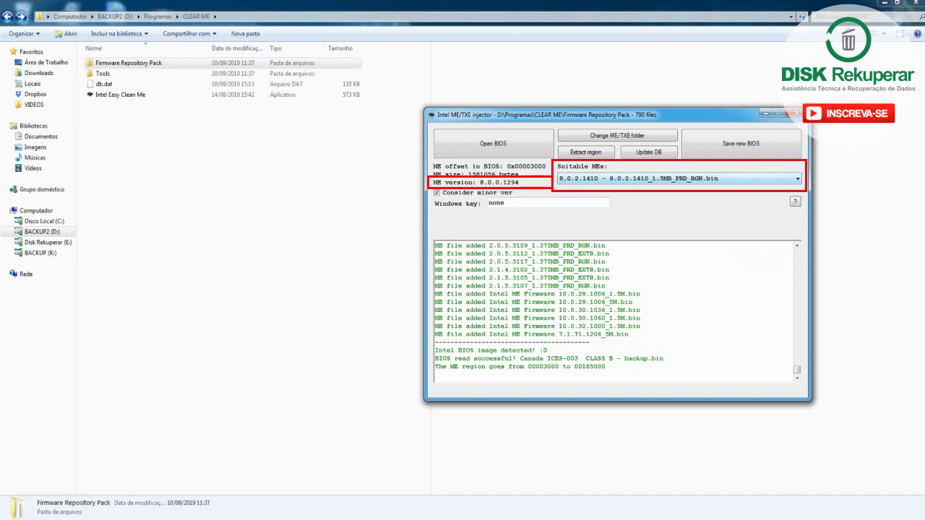
# Choose 8.0.0.1262_1.5MB_PRD_RGN.bin as the suitable ME firmware and save the new BIOS into D:\Programas under the suggested name
pyautogui.click(678, 179)
pyautogui.click(677, 188)
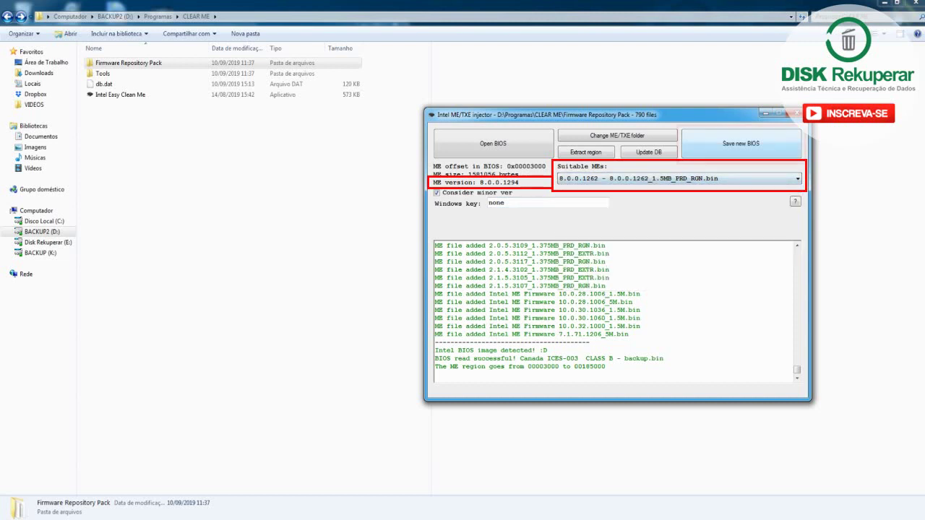
pyautogui.click(741, 143)
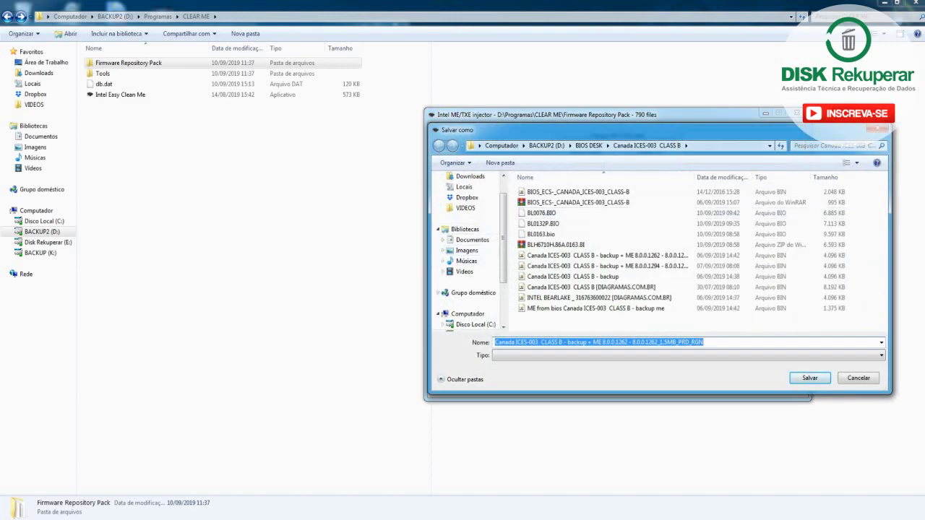
pyautogui.scroll(-1, 473, 289)
pyautogui.click(473, 303)
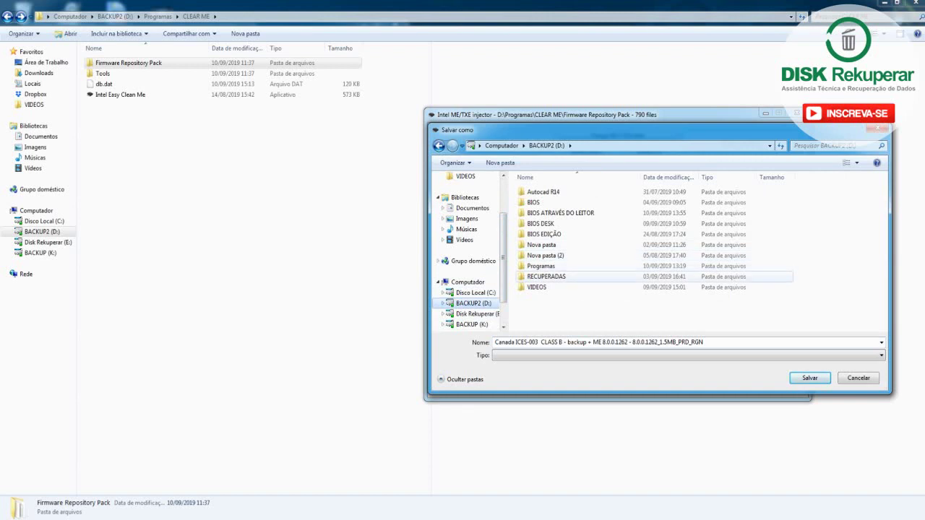
pyautogui.doubleClick(540, 266)
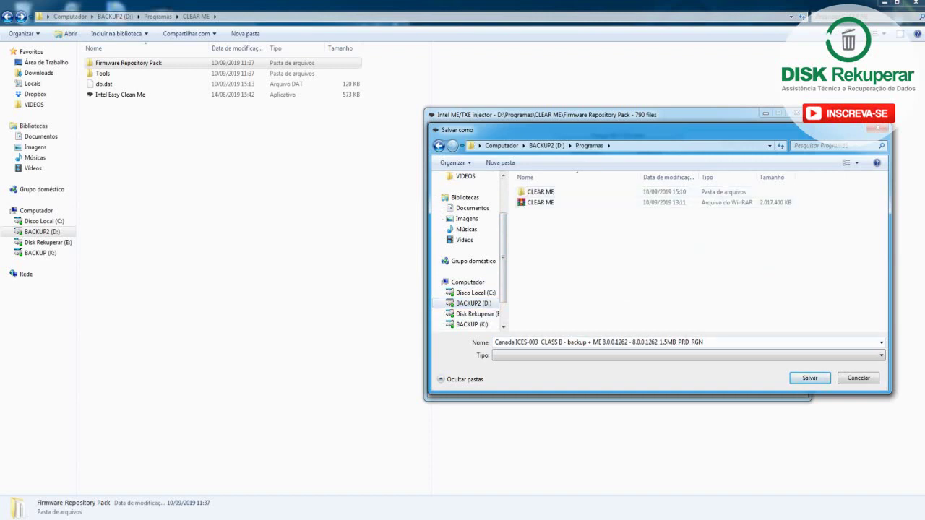
pyautogui.press('Return')
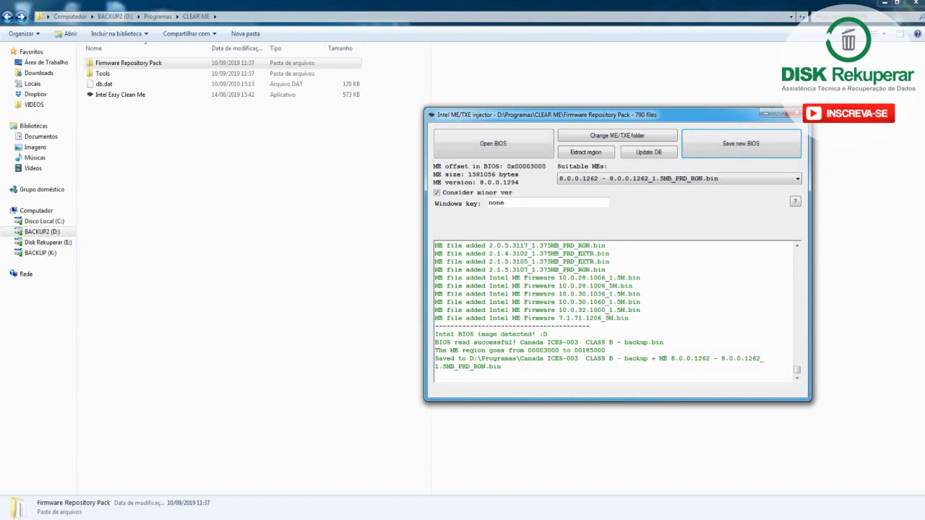
# Switch to Windows Explorer and check the newly saved BIOS file in the D:\Programas folder
pyautogui.click(795, 113)
pyautogui.click(253, 180)
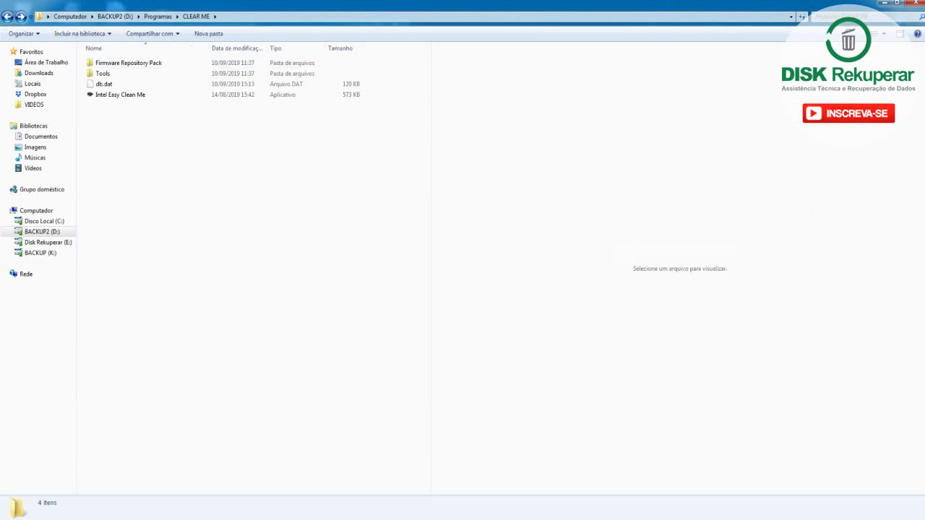
pyautogui.click(158, 16)
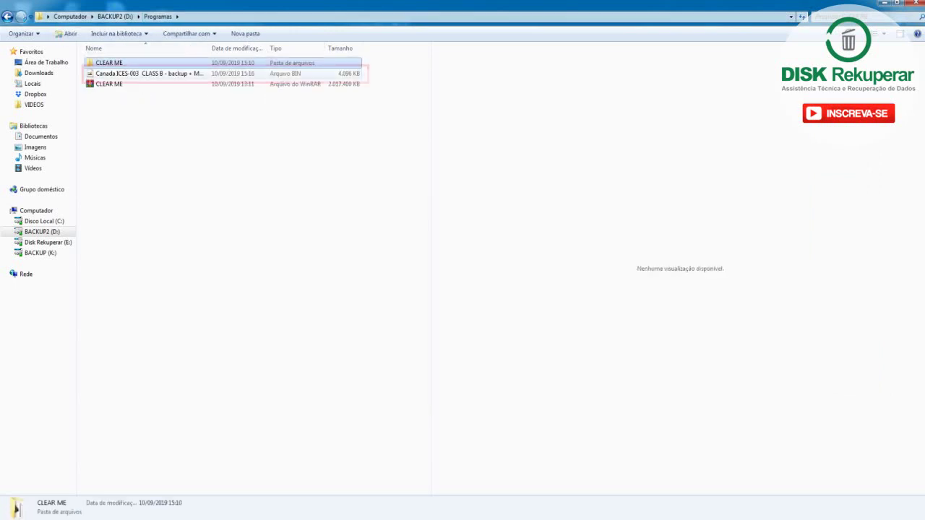
pyautogui.click(148, 73)
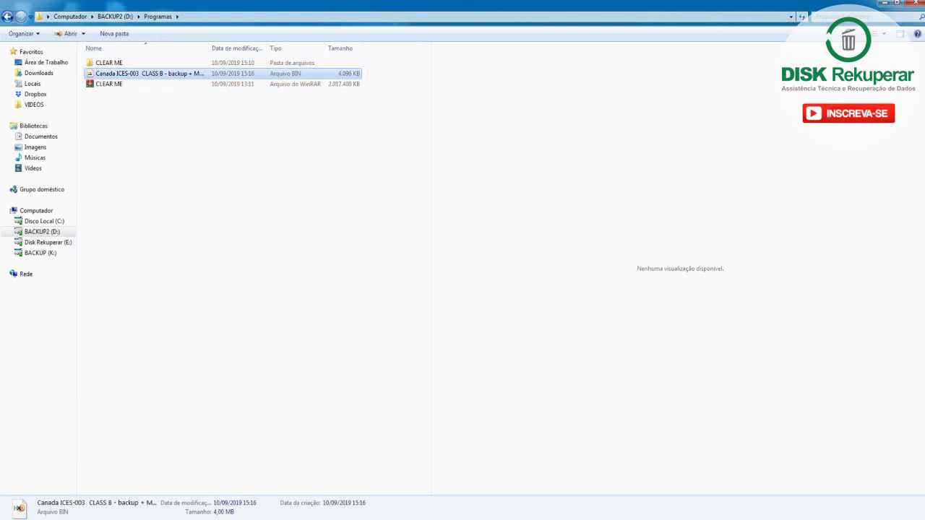
pyautogui.hotkey('alt', 'Tab')
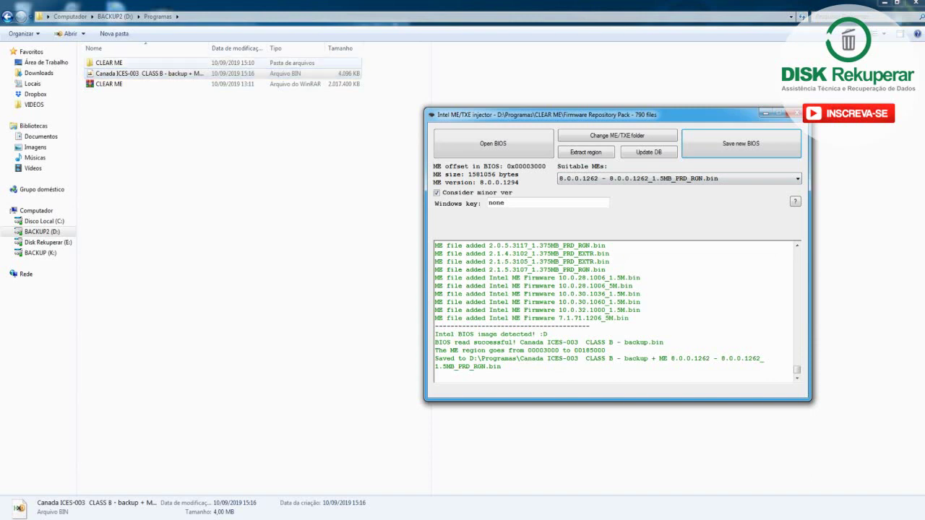
pyautogui.hotkey('alt', 'Tab')
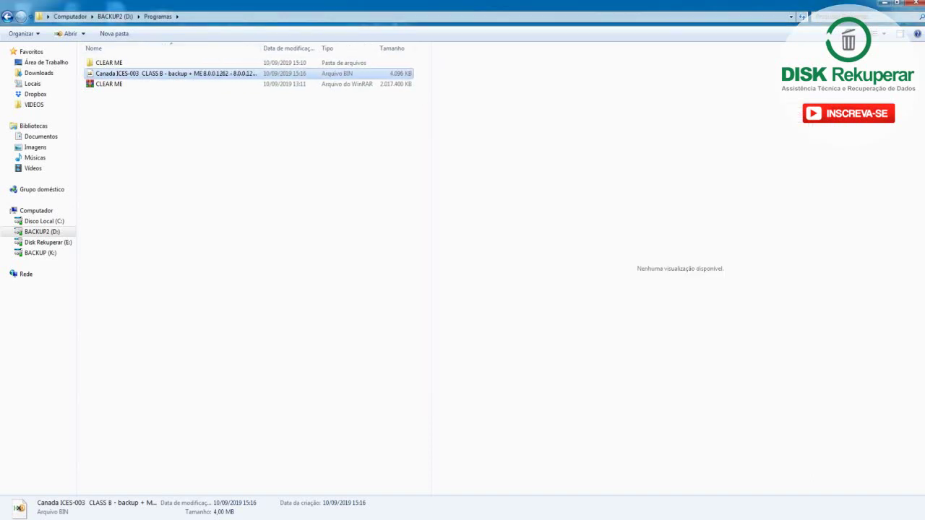
# Return to Intel ME/TXE injector, choose 8.0.13.1502_1.5MB_PRD_RGN.bin as the suitable ME firmware, and save that new BIOS into D:\Programas
pyautogui.hotkey('alt', 'Tab')
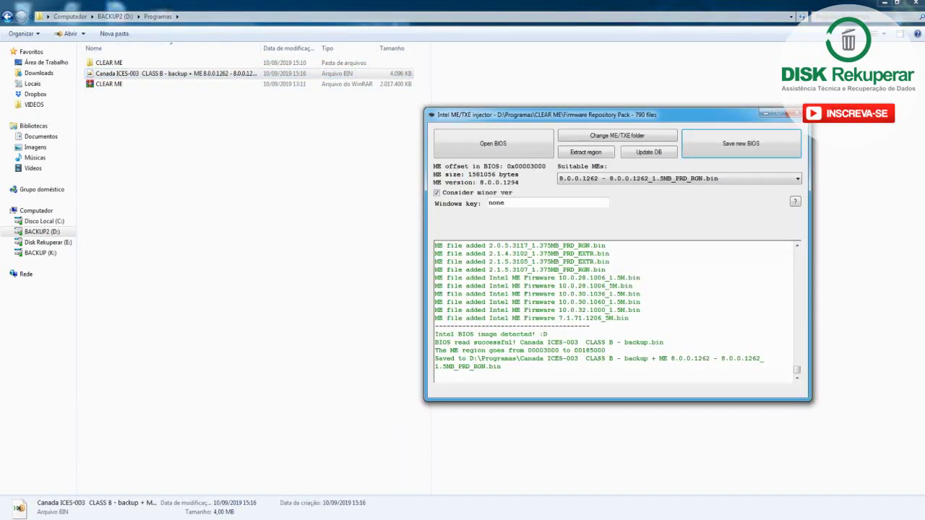
pyautogui.click(679, 179)
pyautogui.click(679, 246)
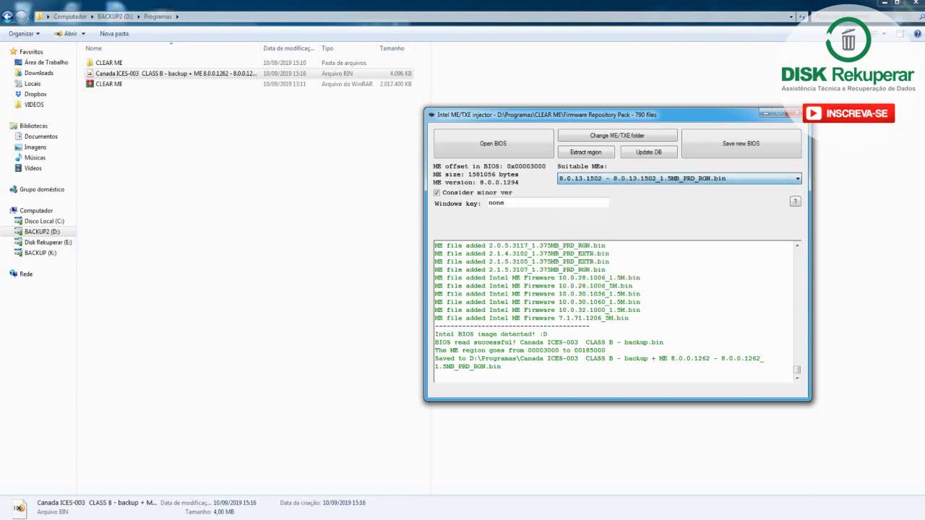
pyautogui.click(740, 143)
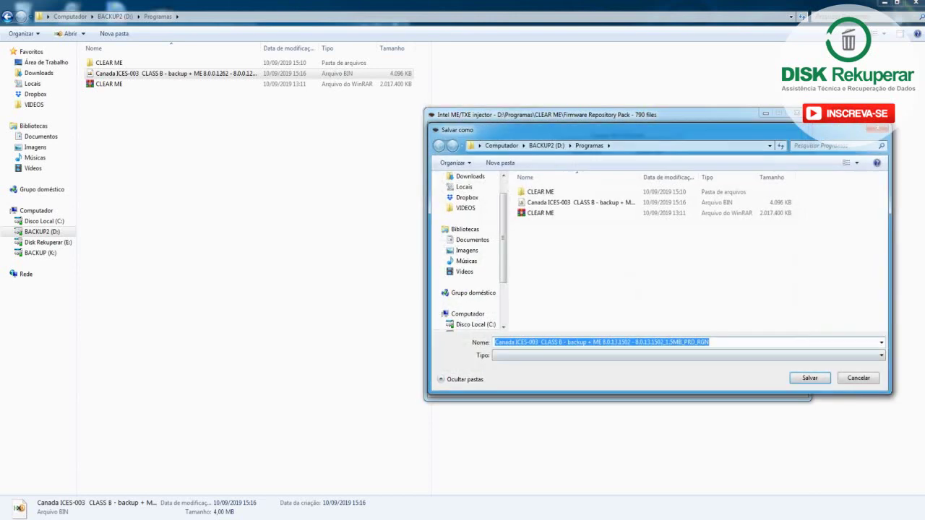
pyautogui.press('Return')
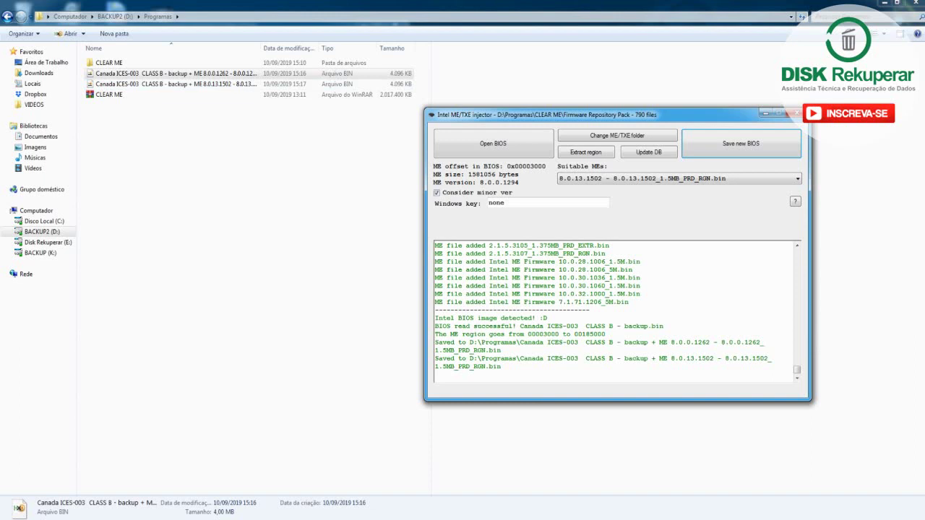
# Choose 8.0.21.1519_1.5MB_PRD_EXTR.bin as the suitable ME firmware, and try to load the BIOS file "ACER 4540 backup" from D:\BIOS\ACER
pyautogui.click(678, 179)
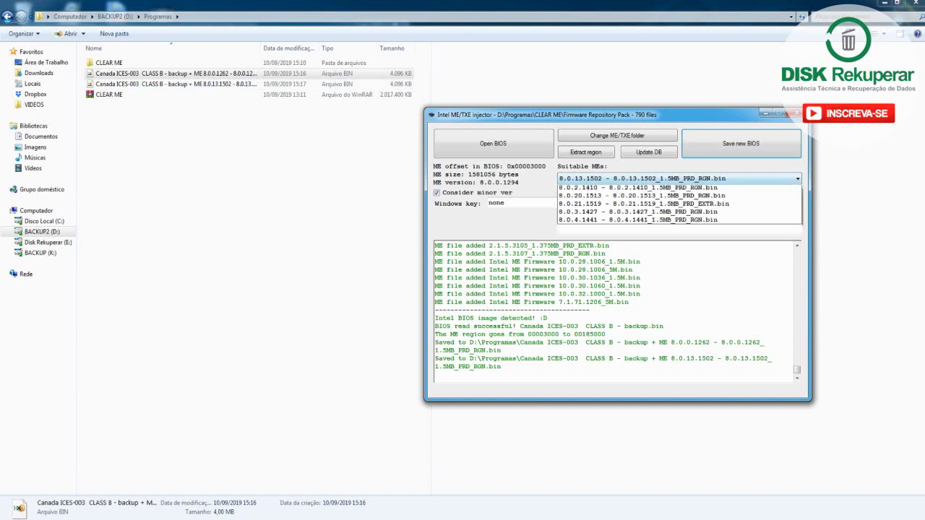
pyautogui.click(678, 260)
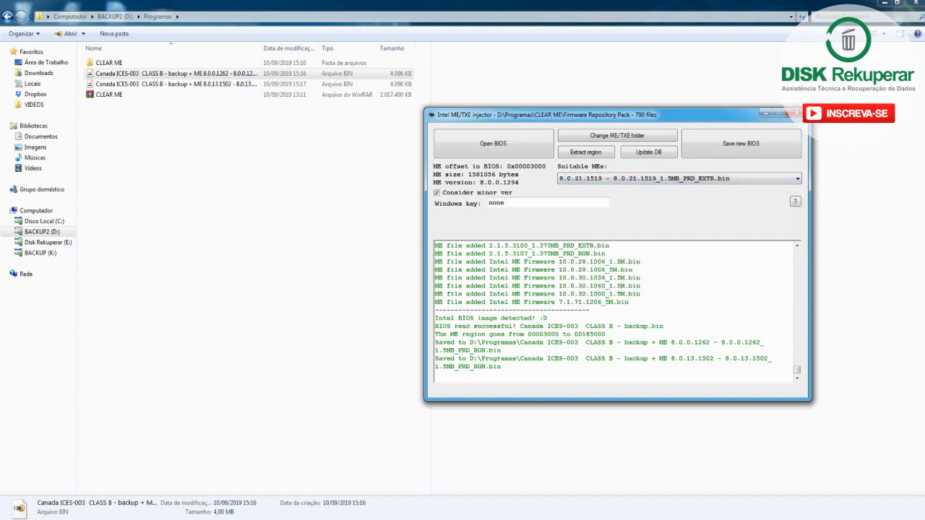
pyautogui.click(502, 144)
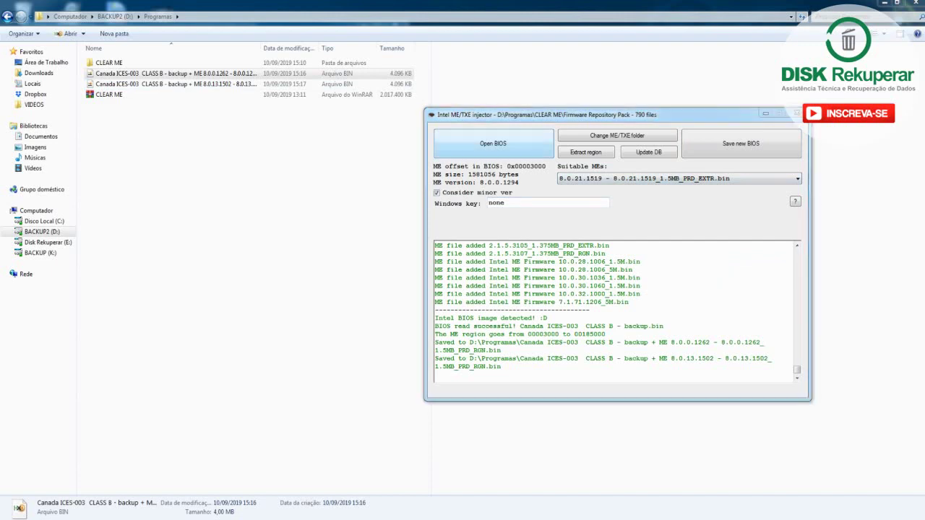
pyautogui.click(546, 145)
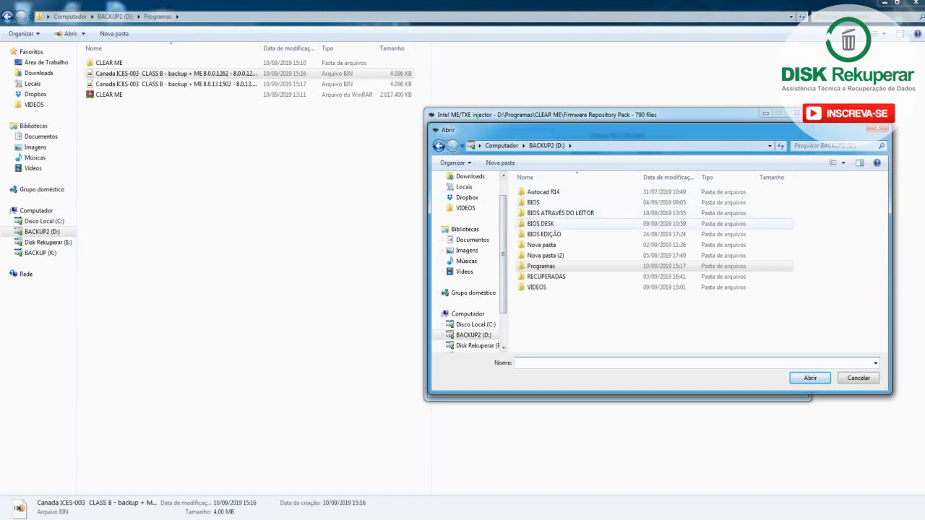
pyautogui.doubleClick(533, 202)
pyautogui.doubleClick(534, 191)
pyautogui.doubleClick(552, 202)
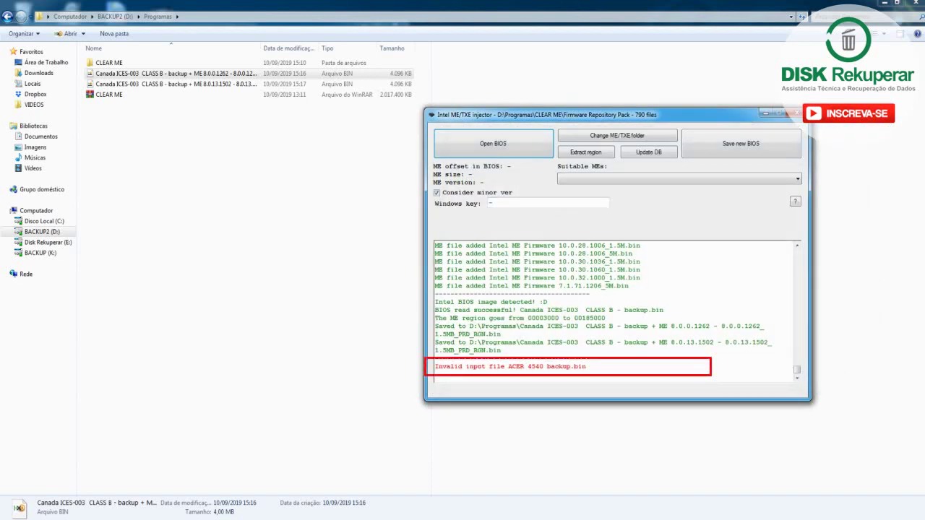
# Load the BIOS file "Inspiron 13-500- BACKUP" from D:\BIOS\DELL and inspect its Windows key
pyautogui.click(493, 143)
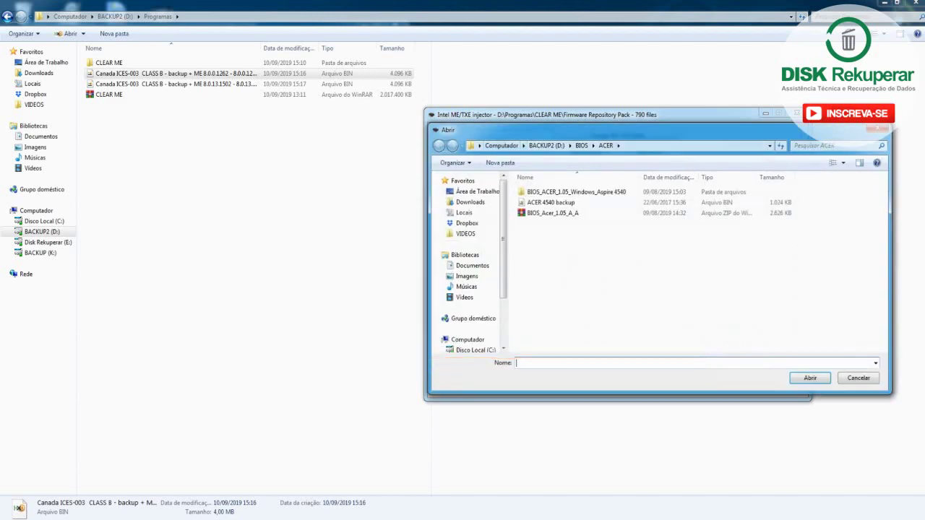
pyautogui.click(858, 378)
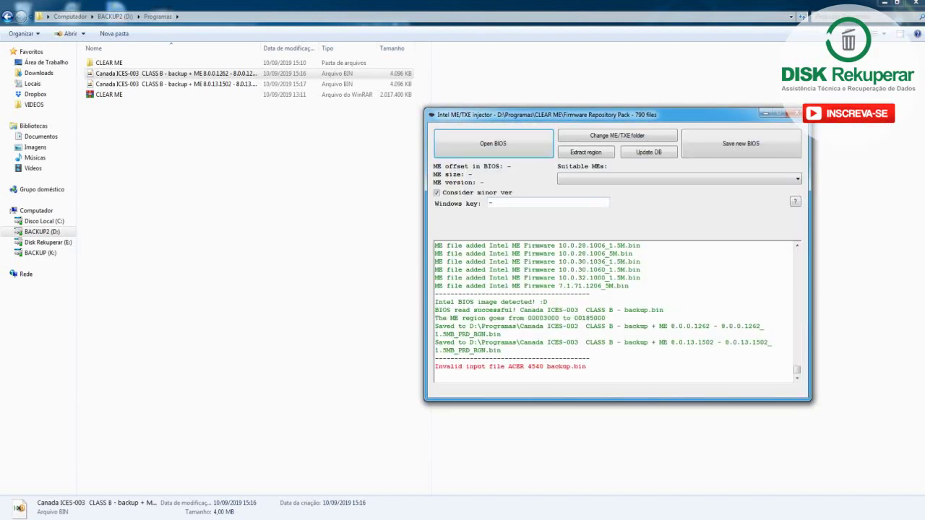
pyautogui.press('Return')
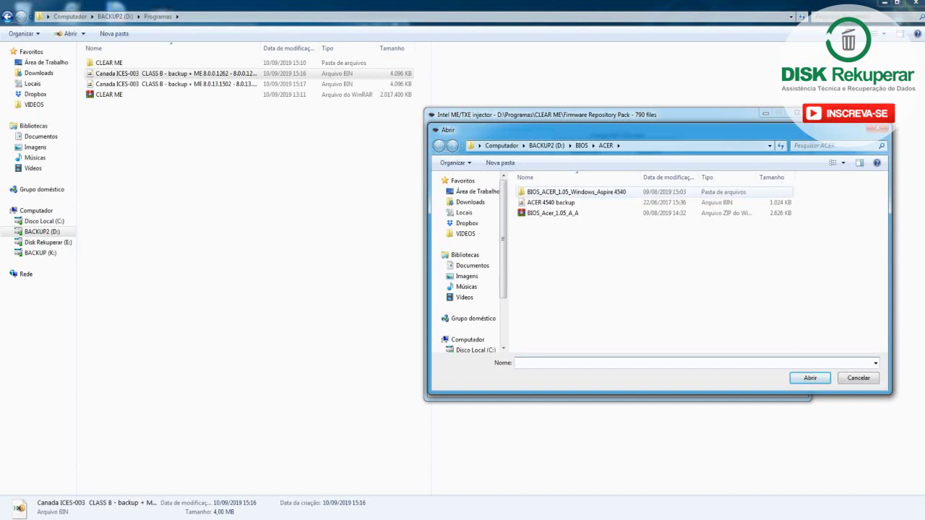
pyautogui.doubleClick(575, 191)
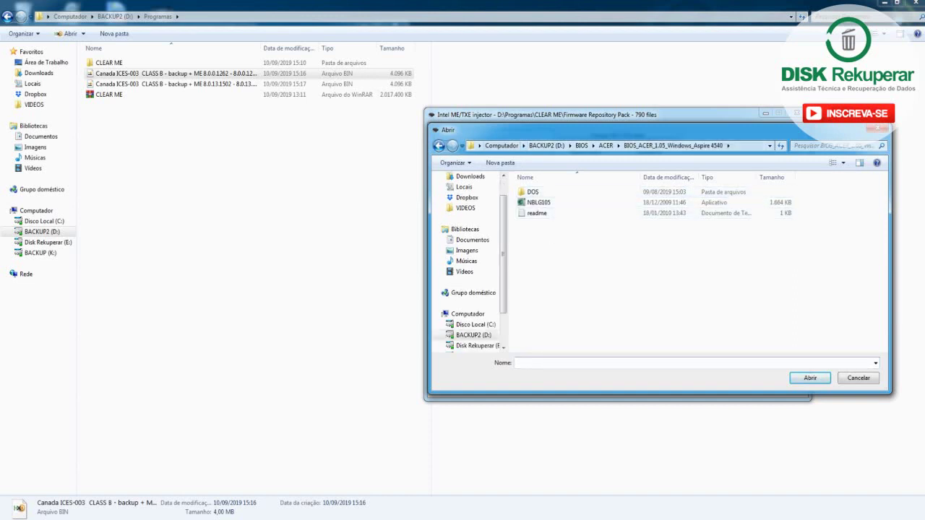
pyautogui.press('BackSpace')
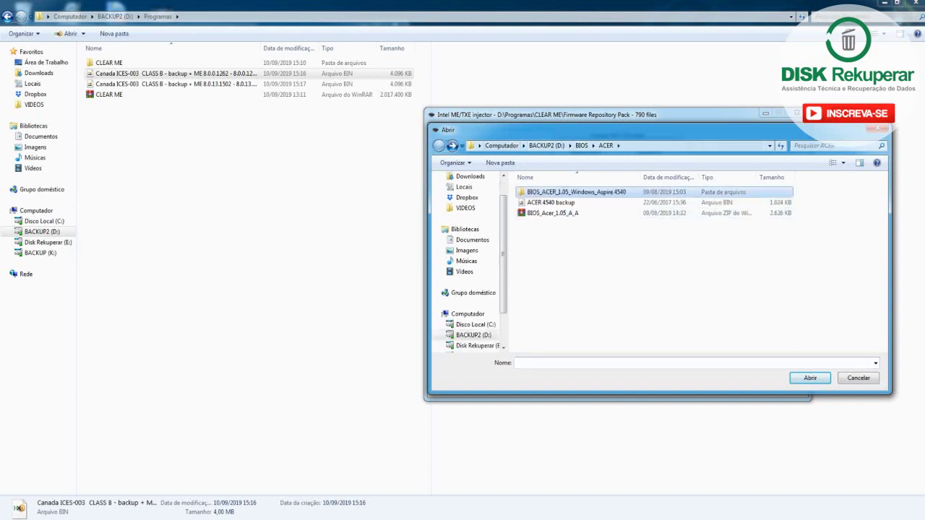
pyautogui.press('BackSpace')
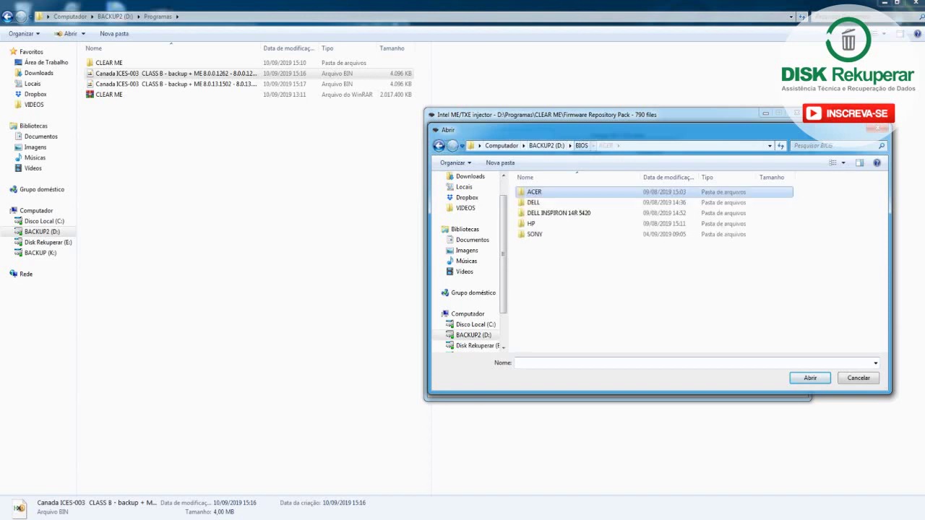
pyautogui.press('Down')
pyautogui.press('Return')
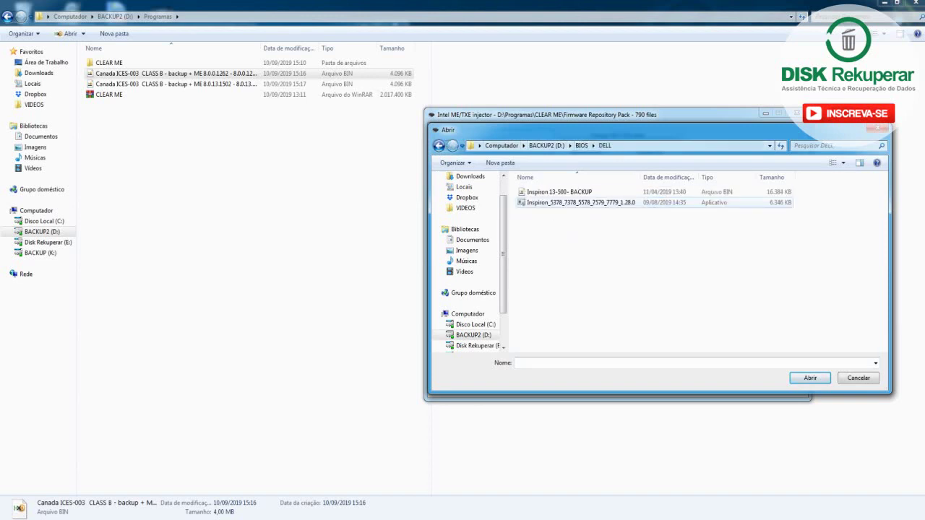
pyautogui.doubleClick(559, 191)
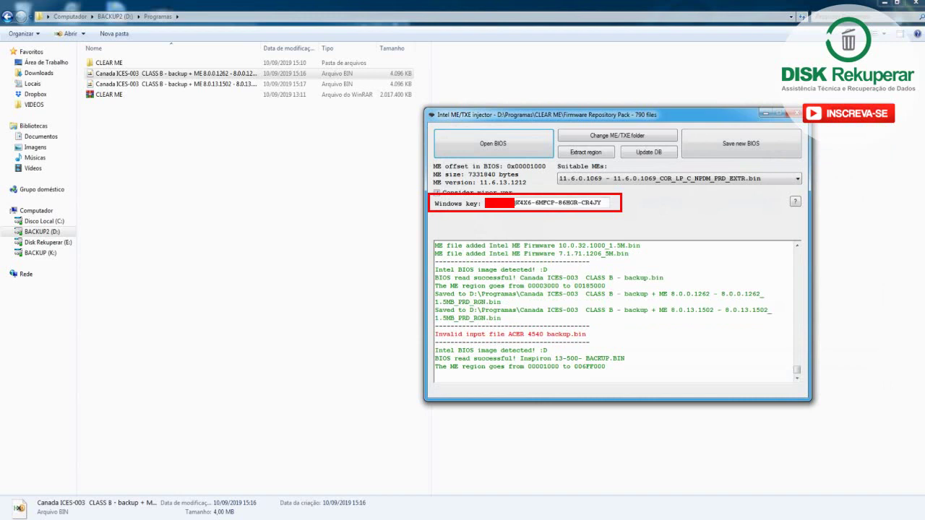
pyautogui.moveTo(487, 203); pyautogui.dragTo(601, 203)
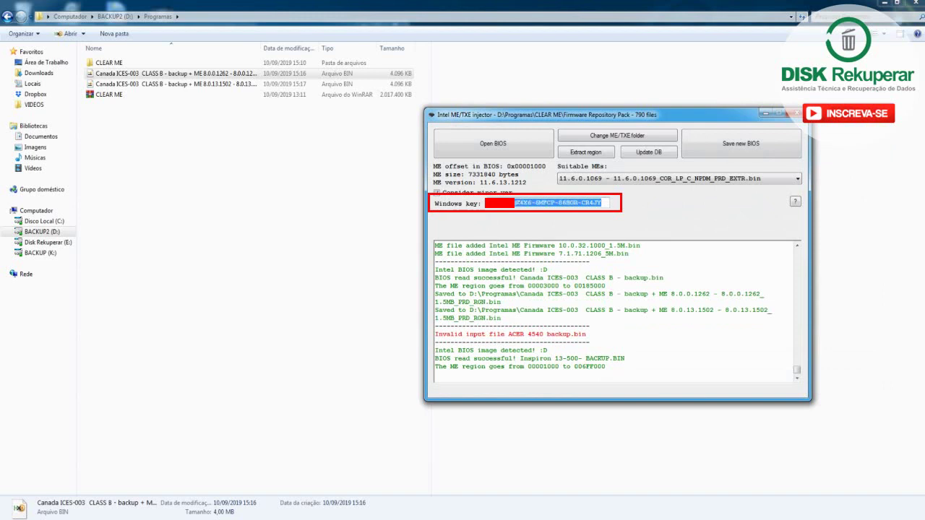
pyautogui.click(543, 203)
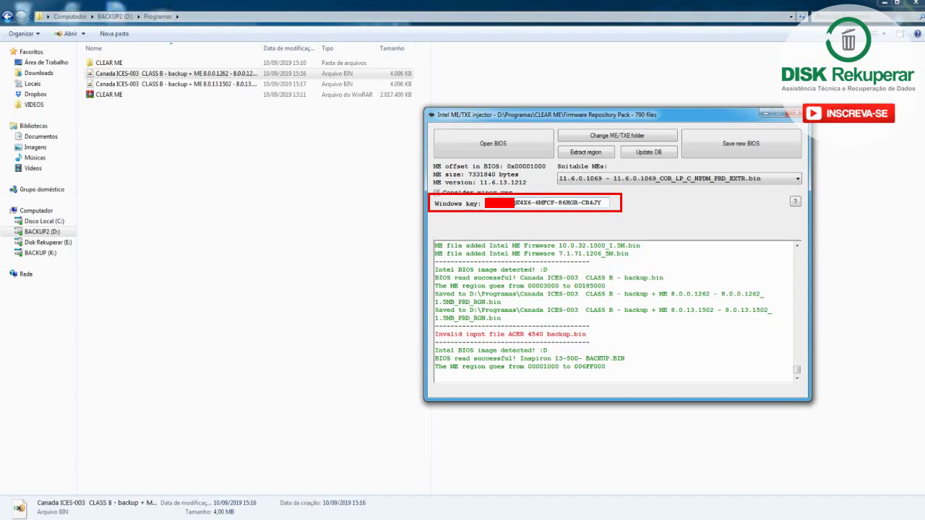
# Copy the Windows key read from the loaded Inspiron BIOS backup, and select its text again
pyautogui.doubleClick(543, 203)
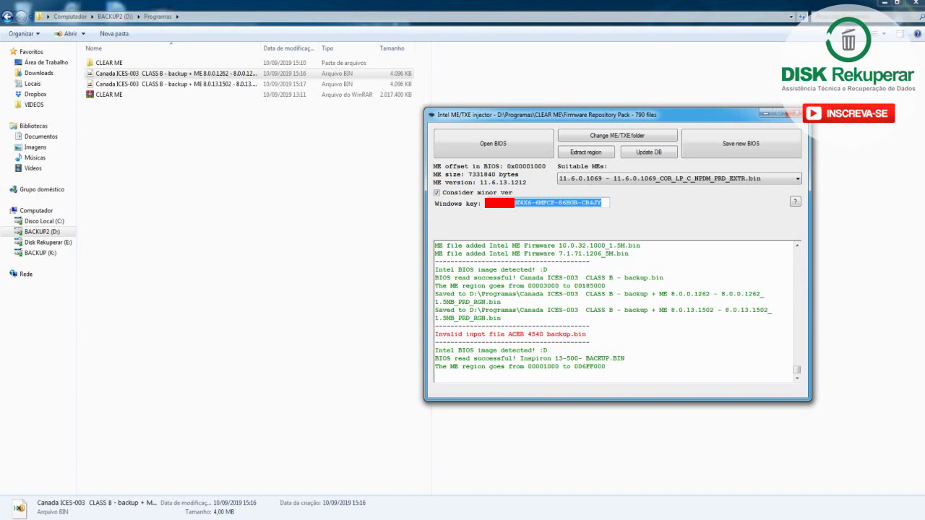
pyautogui.rightClick(591, 202)
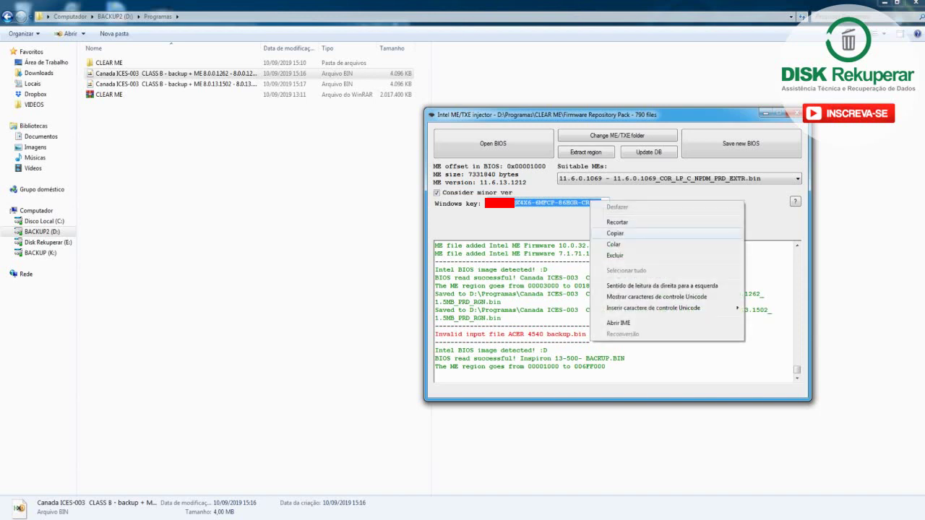
pyautogui.click(614, 231)
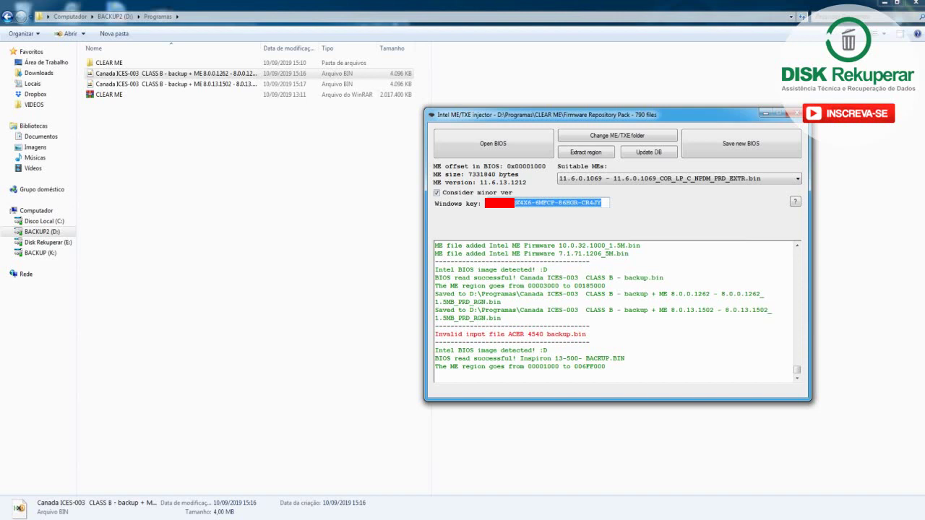
pyautogui.click(601, 203)
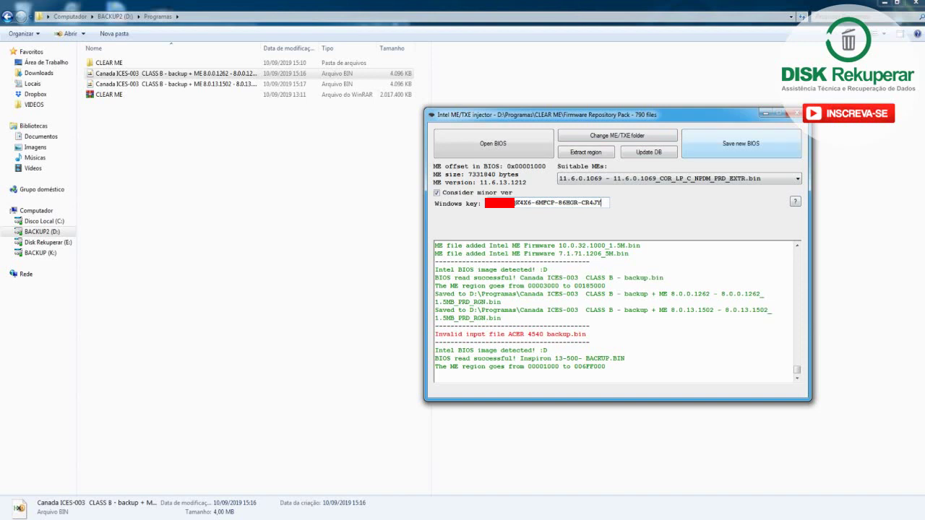
pyautogui.moveTo(600, 203); pyautogui.dragTo(515, 203)
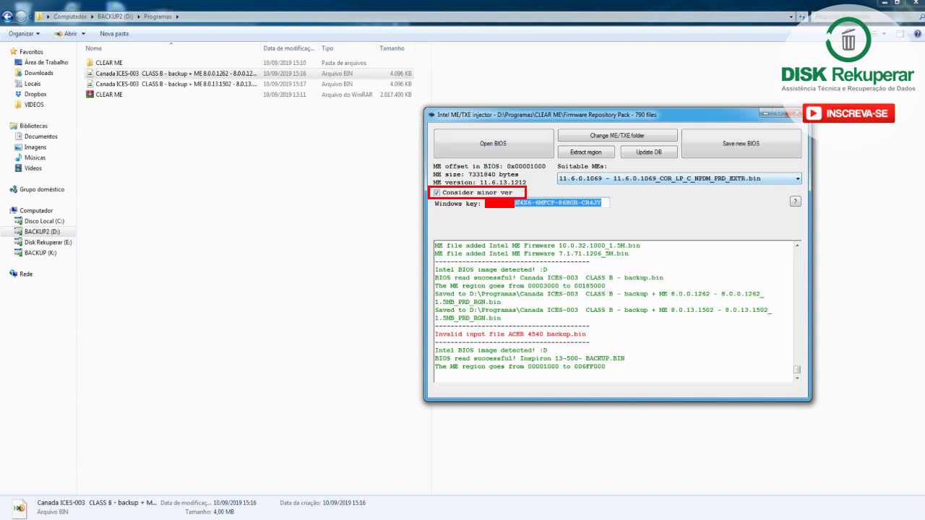
# Review the suitable ME firmware versions offered with Consider minor ver enabled, keeping 11.6.0.1069_COR_LP_C_NPDM_PRD_EXTR.bin chosen
pyautogui.click(678, 179)
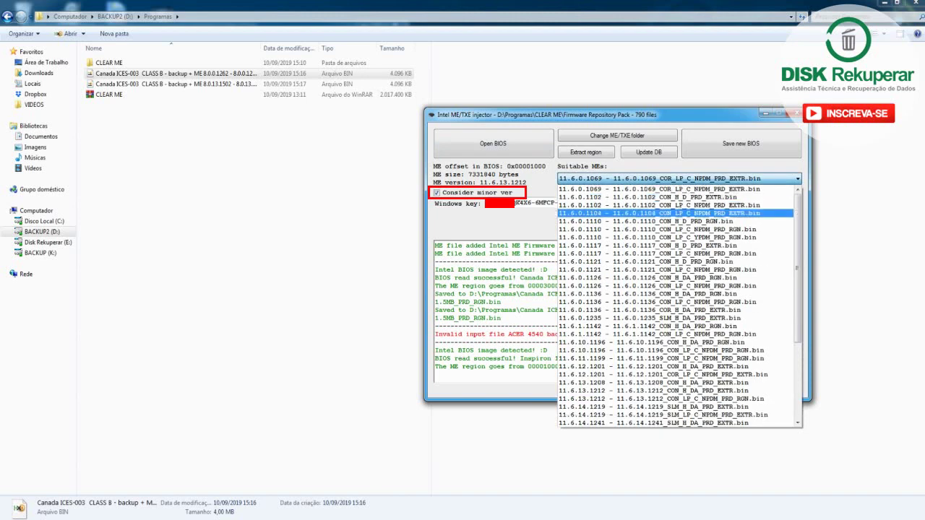
pyautogui.moveTo(797, 268)
pyautogui.mouseDown()
pyautogui.moveTo(797, 342)
pyautogui.moveTo(796, 269)
pyautogui.mouseUp()
pyautogui.press('Escape')
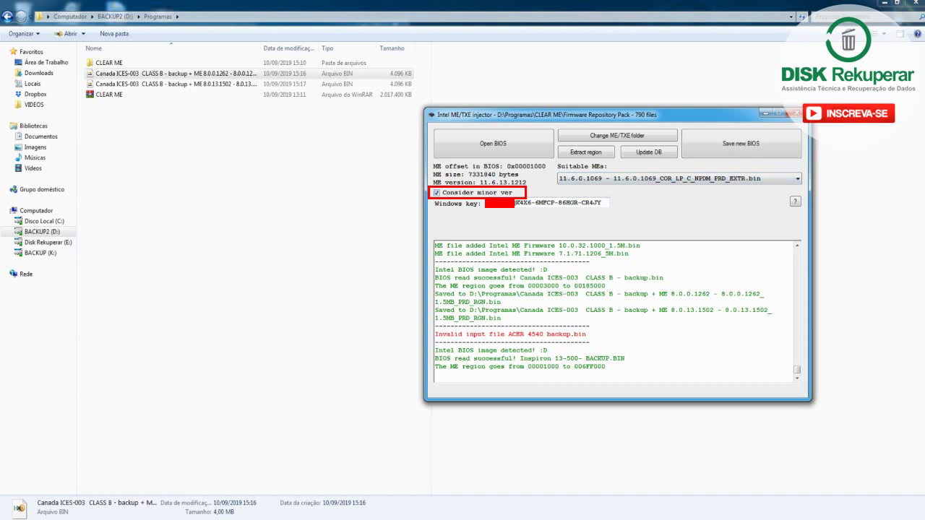
pyautogui.click(797, 178)
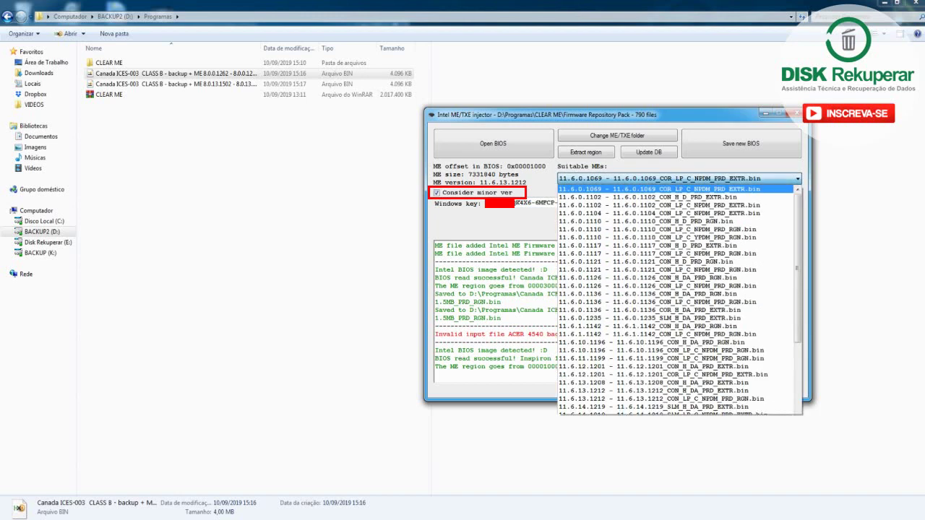
pyautogui.scroll(-2, 679, 303)
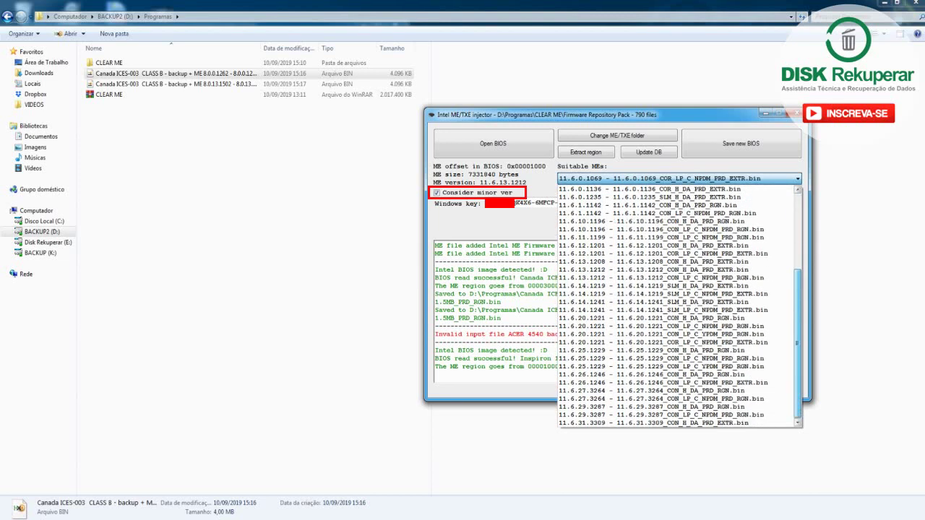
pyautogui.scroll(2, 679, 304)
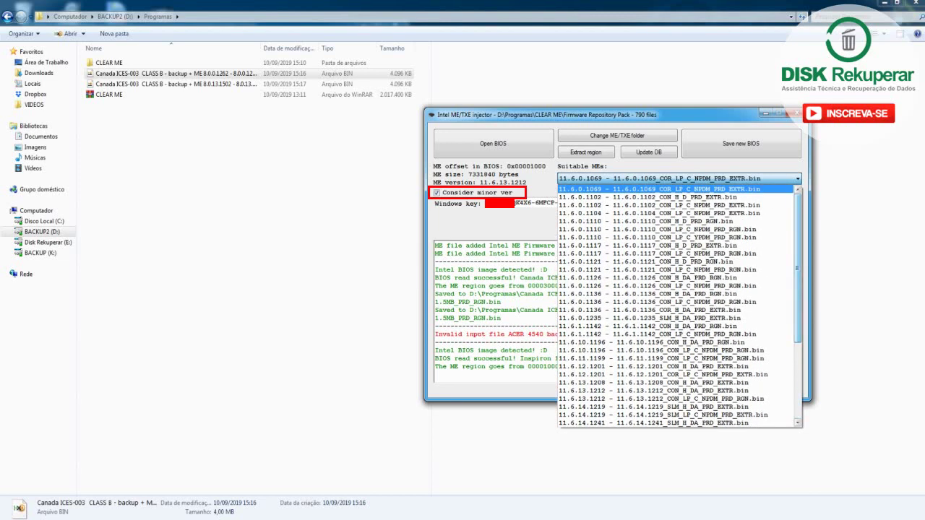
pyautogui.click(679, 189)
# Review the suitable ME firmware list with Consider minor ver disabled, and enable the option again
pyautogui.click(436, 193)
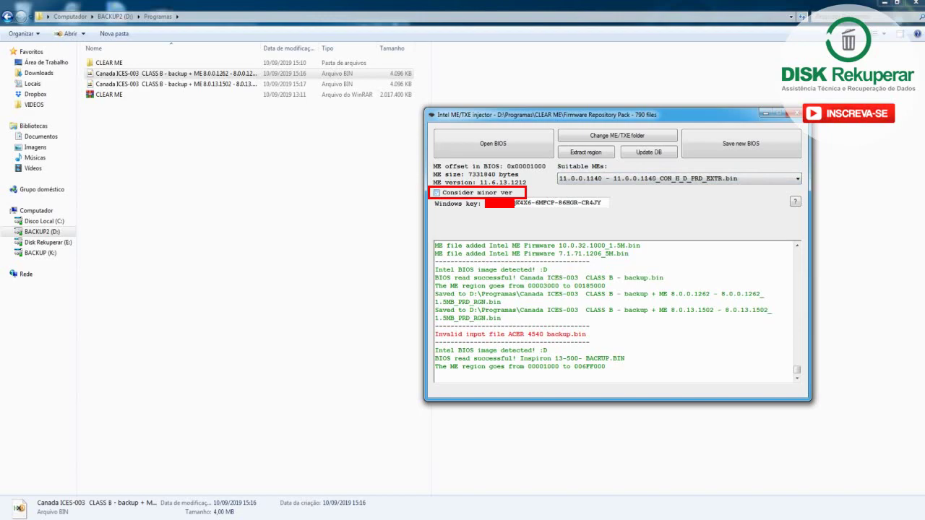
pyautogui.click(751, 179)
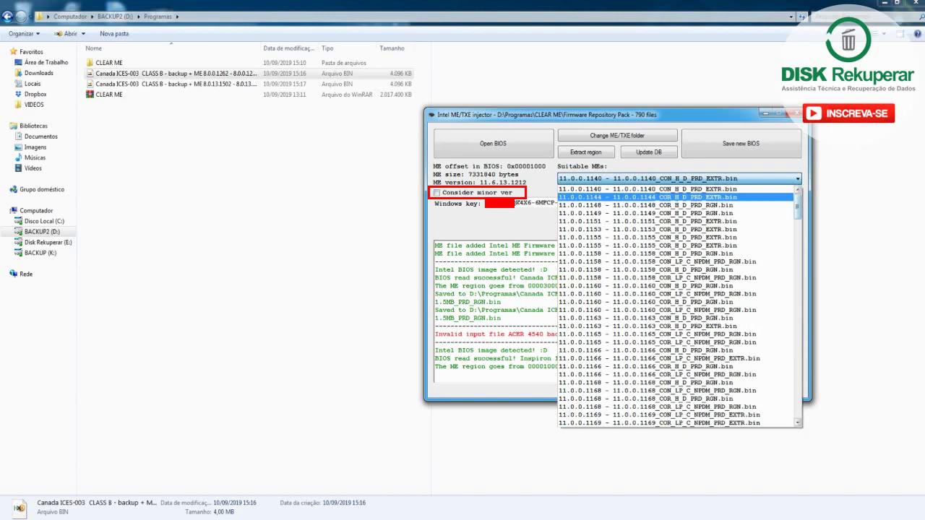
pyautogui.moveTo(797, 206); pyautogui.dragTo(796, 246)
pyautogui.scroll(-20, 679, 304)
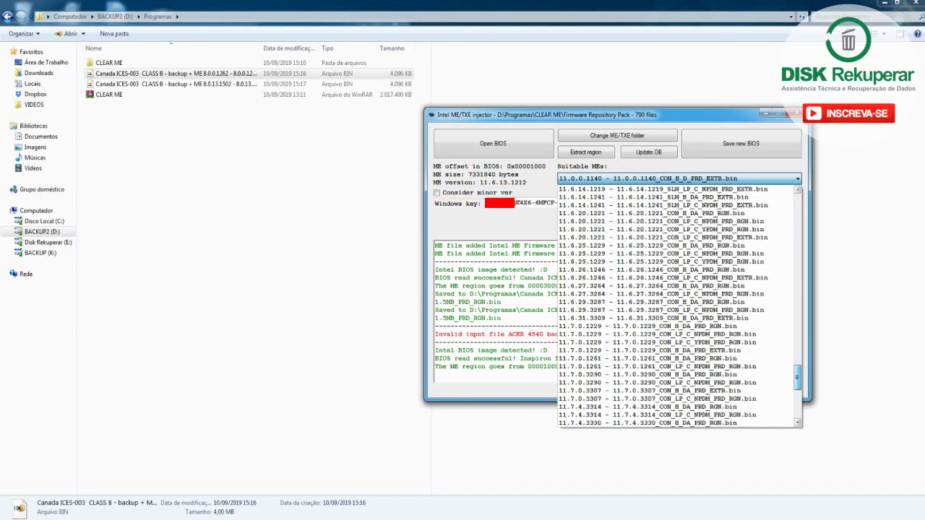
pyautogui.press('Down')
pyautogui.press('Escape')
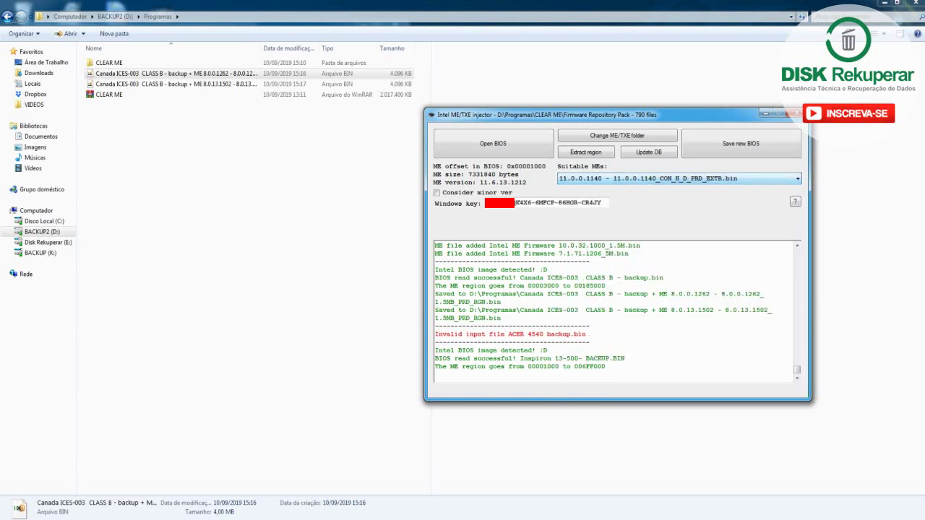
pyautogui.click(437, 192)
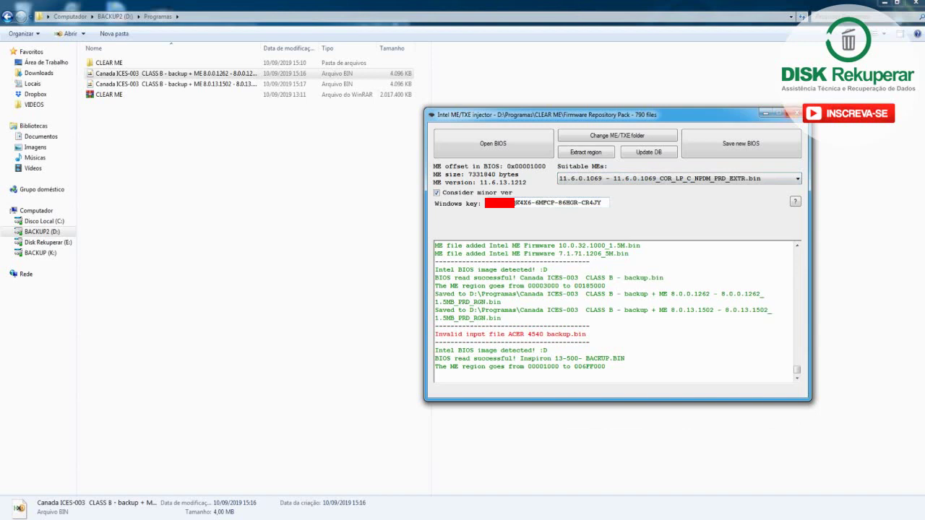
# Close the injector and relaunch Intel Easy Clean Me from the D:\Programas\CLEAR ME folder, moving its window clear of the file list
pyautogui.click(795, 114)
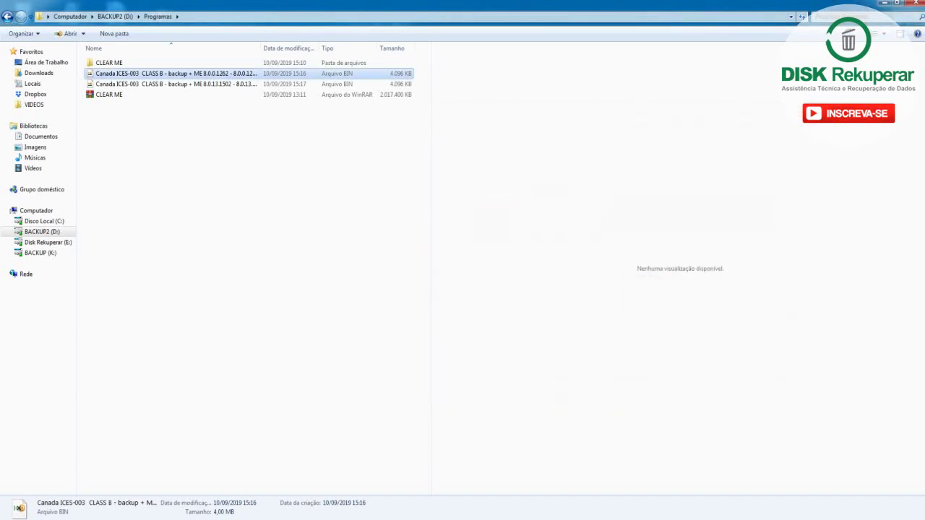
pyautogui.click(110, 62)
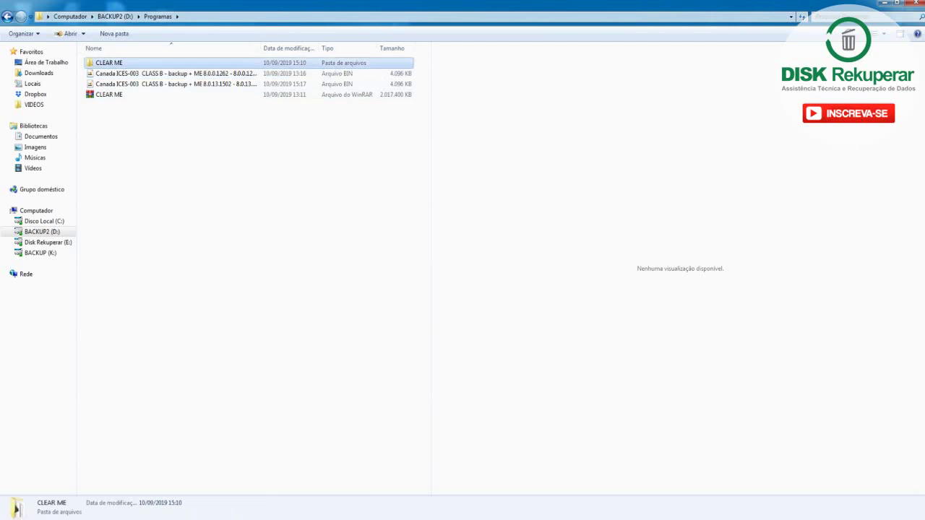
pyautogui.doubleClick(109, 62)
pyautogui.doubleClick(120, 95)
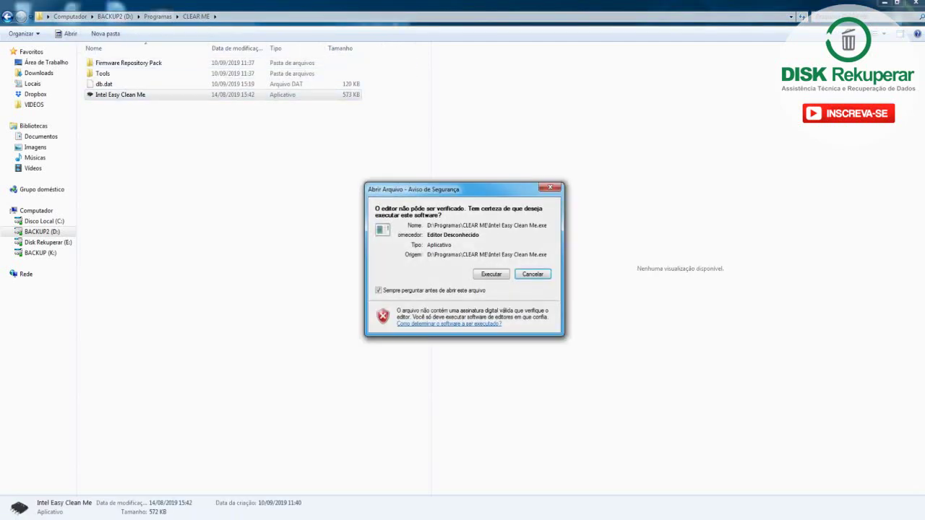
pyautogui.click(491, 274)
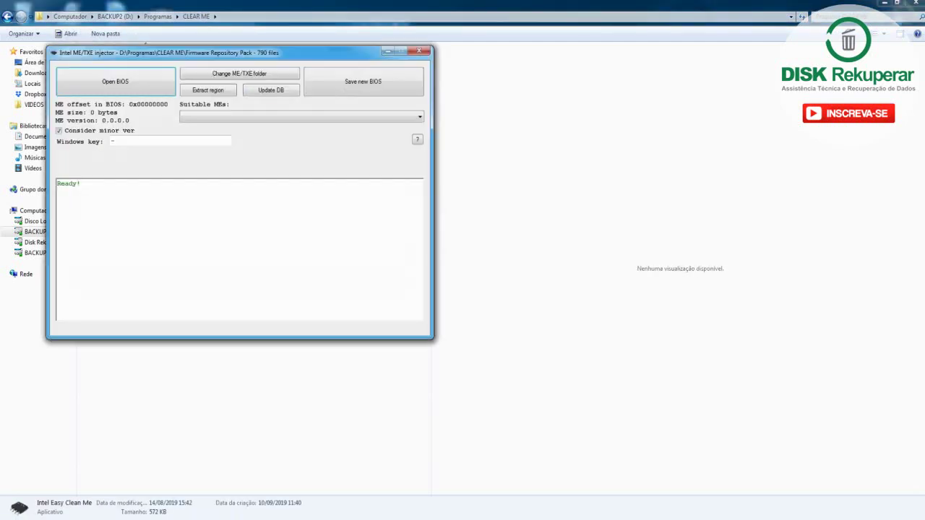
pyautogui.moveTo(240, 52); pyautogui.dragTo(634, 146)
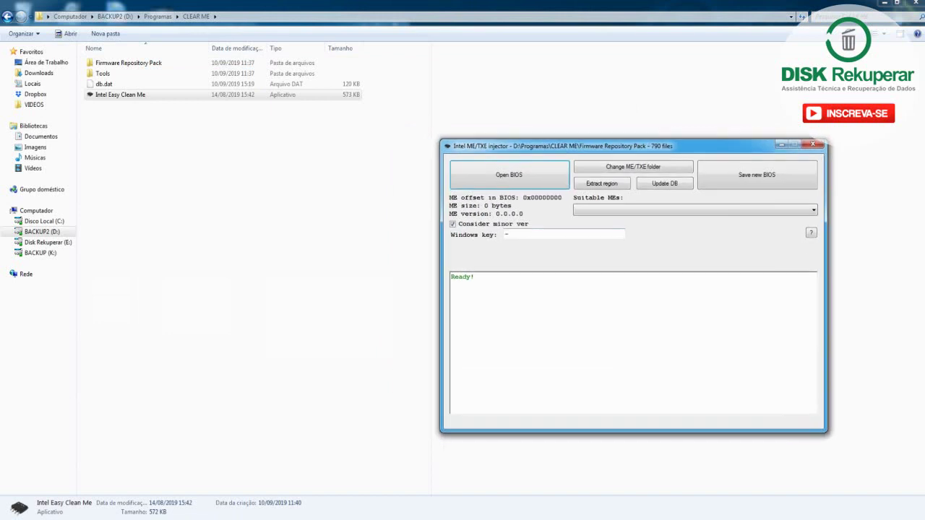
pyautogui.click(475, 281)
# Try to load BIOS.cap from the D:\BIOS\DELL INSPIRON 14R 5420 folder
pyautogui.click(509, 175)
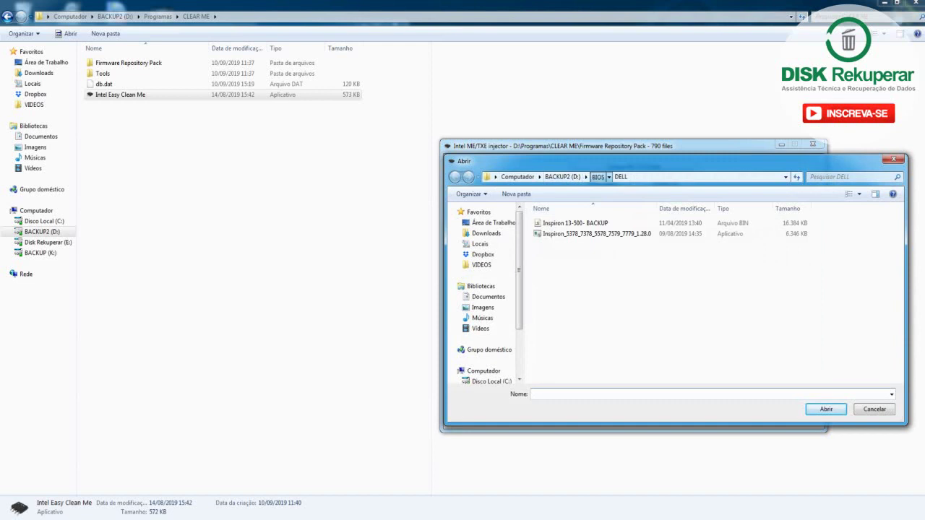
pyautogui.click(597, 176)
pyautogui.doubleClick(574, 244)
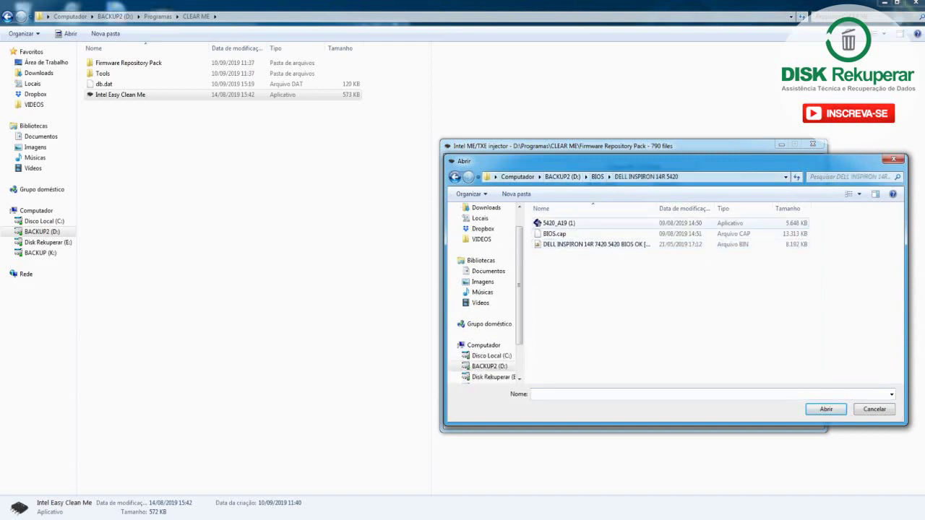
pyautogui.doubleClick(574, 233)
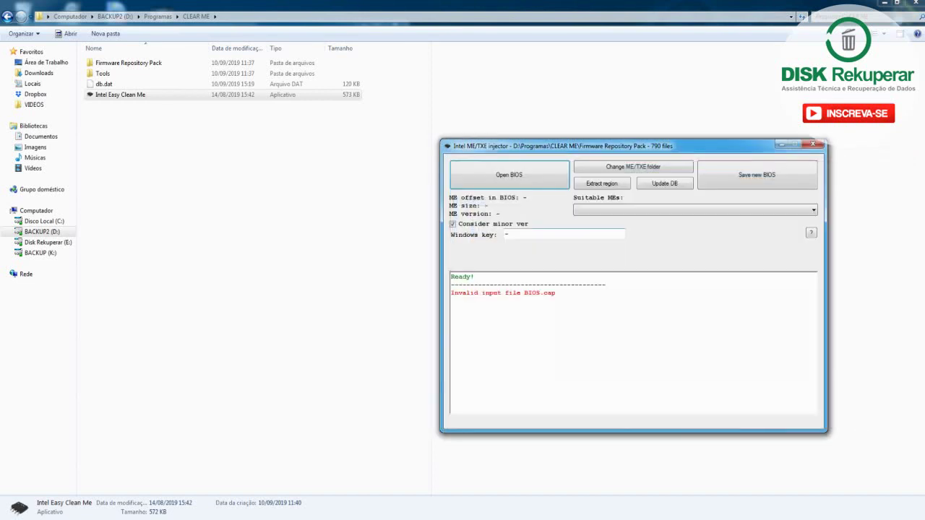
# Try to load the HP G42-271BR-AMD-BACKUP BIOS file from the D:\BIOS\HP folder
pyautogui.click(509, 175)
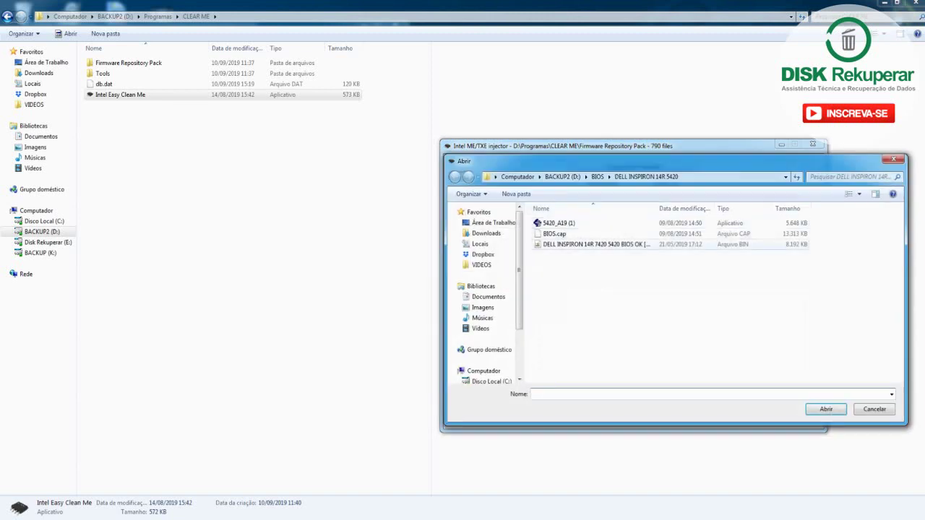
pyautogui.click(597, 177)
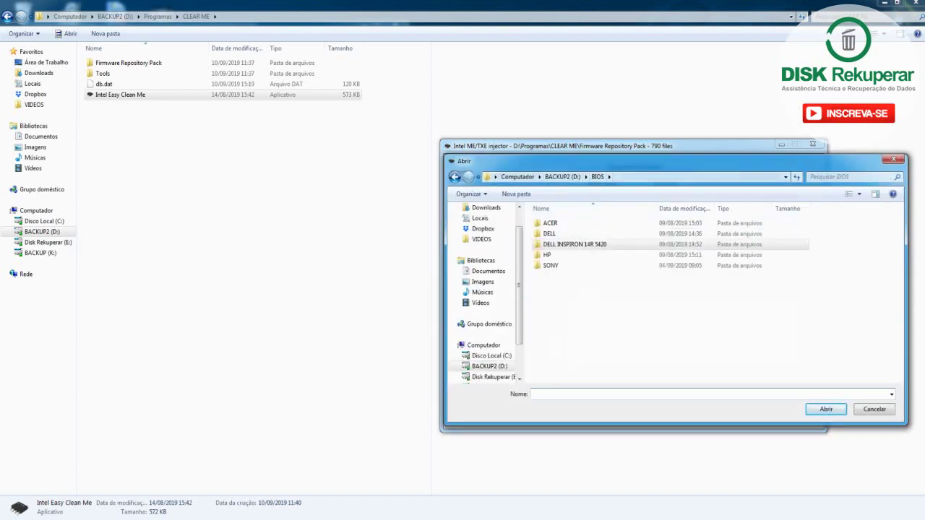
pyautogui.doubleClick(547, 255)
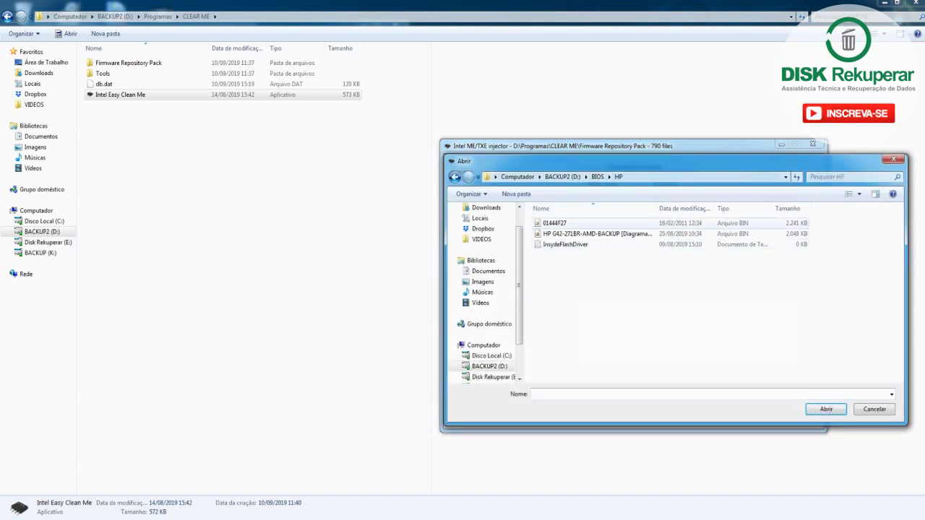
pyautogui.doubleClick(596, 233)
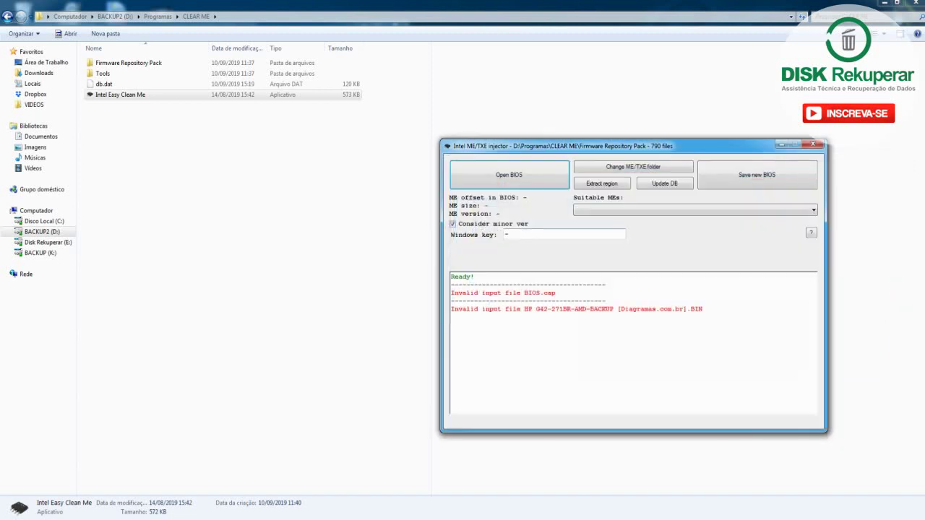
# Load the BIOS file "EUP 2013 H61H2-M2 POSITIVO" from D:\BIOS DESK\EUP 2013 H61H2-M2 and select its Windows key
pyautogui.click(509, 174)
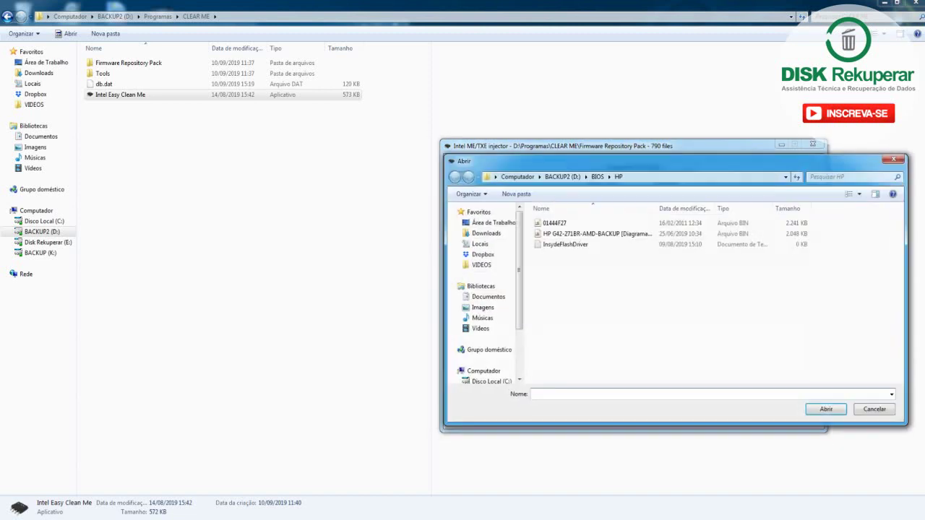
pyautogui.click(562, 176)
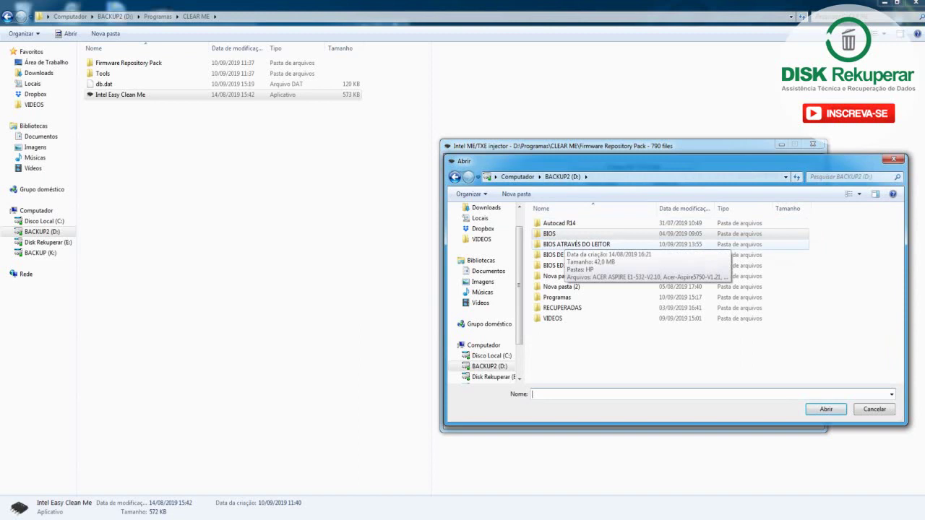
pyautogui.doubleClick(554, 254)
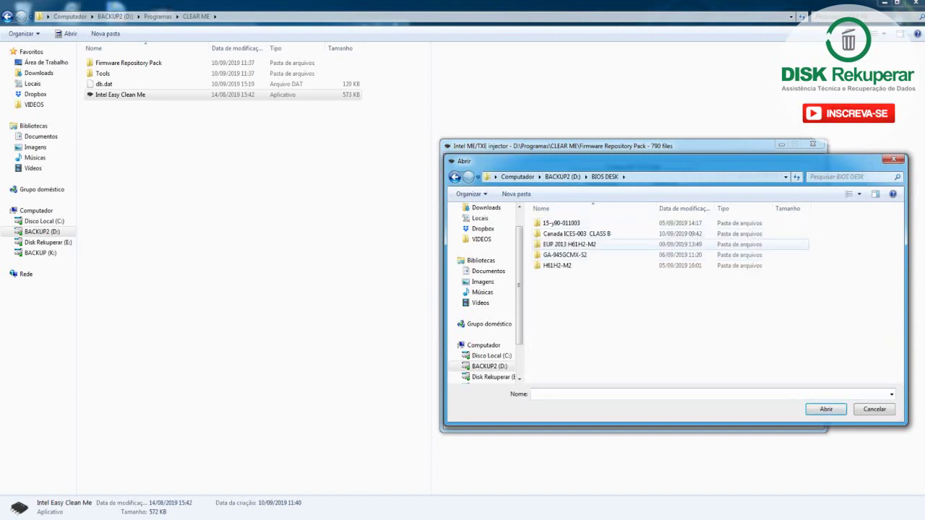
pyautogui.doubleClick(568, 244)
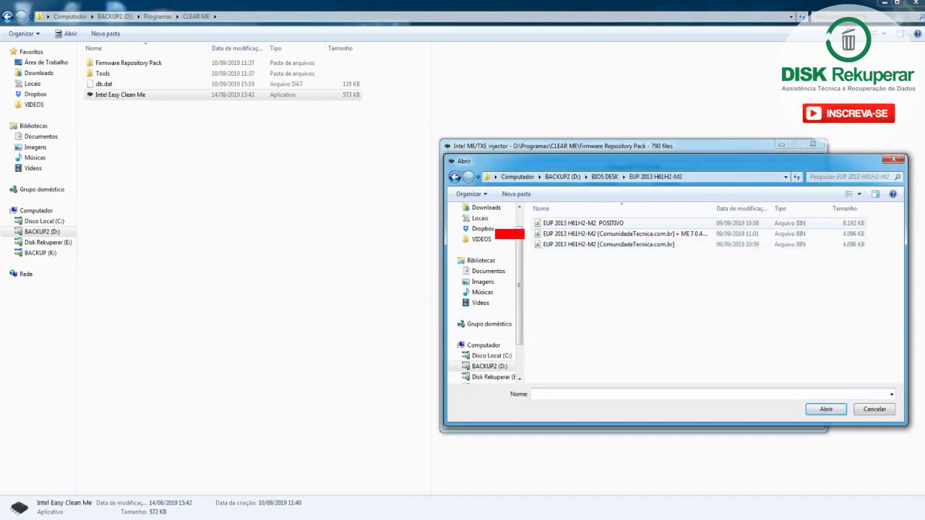
pyautogui.doubleClick(582, 223)
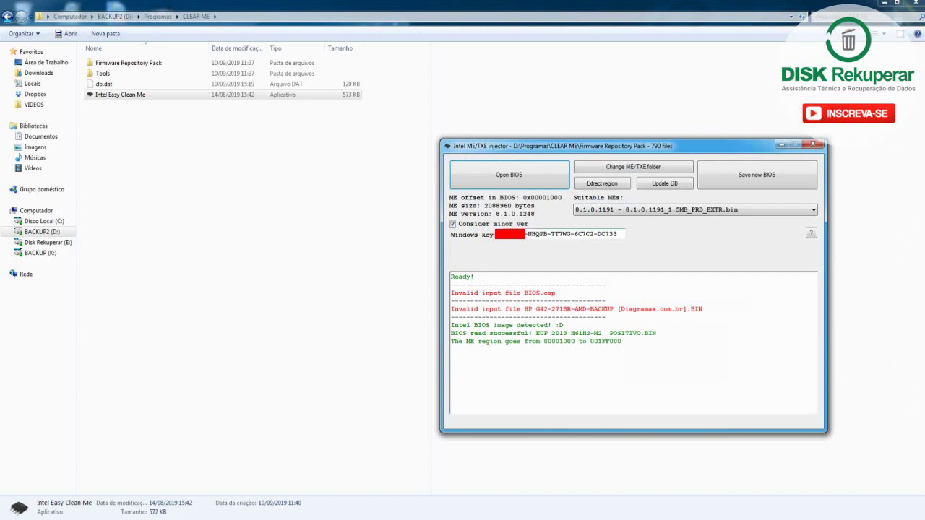
pyautogui.moveTo(619, 234); pyautogui.dragTo(525, 234)
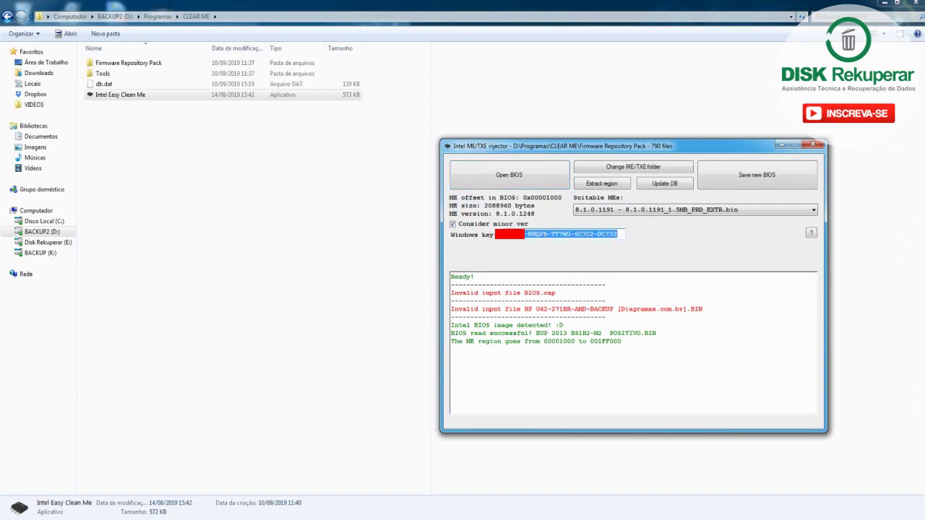
# Compare the suitable MEs for the POSITIVO BIOS with Consider minor ver on and off, leaving the option enabled
pyautogui.click(694, 210)
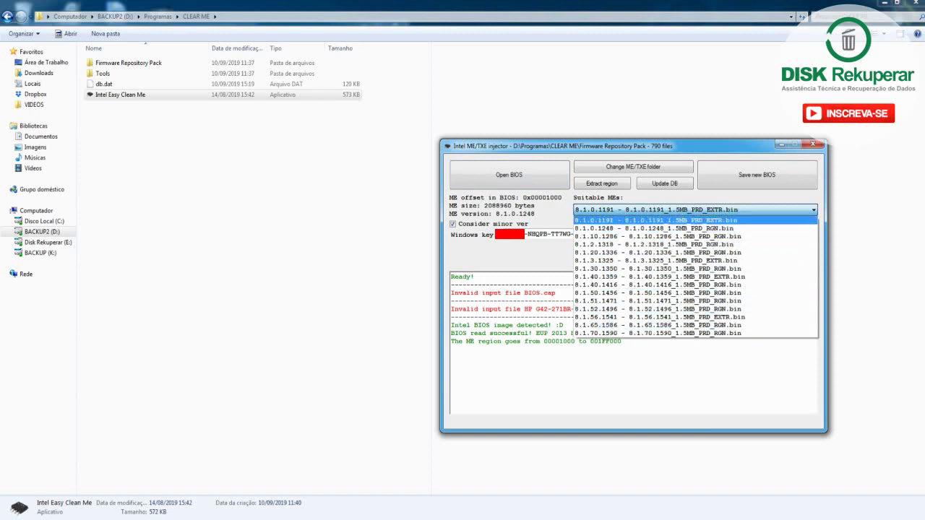
pyautogui.click(655, 220)
pyautogui.click(453, 224)
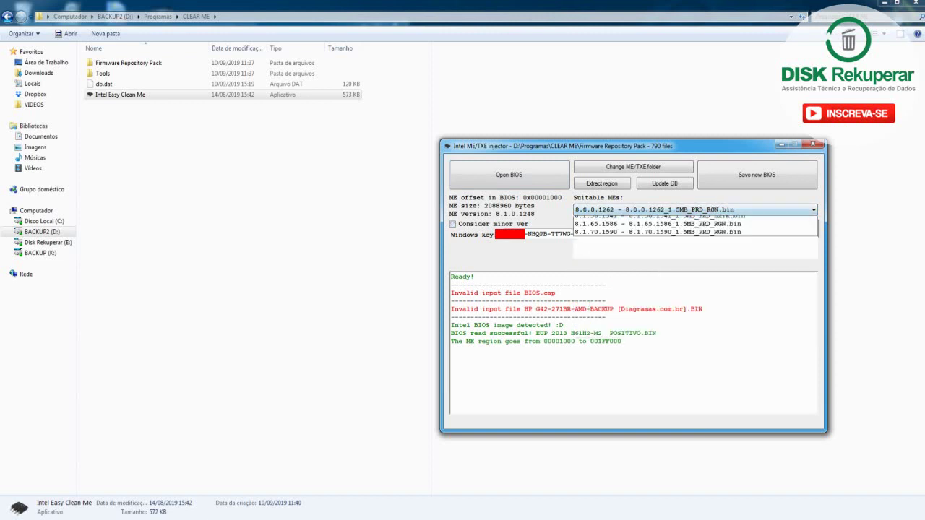
pyautogui.click(695, 209)
pyautogui.click(694, 219)
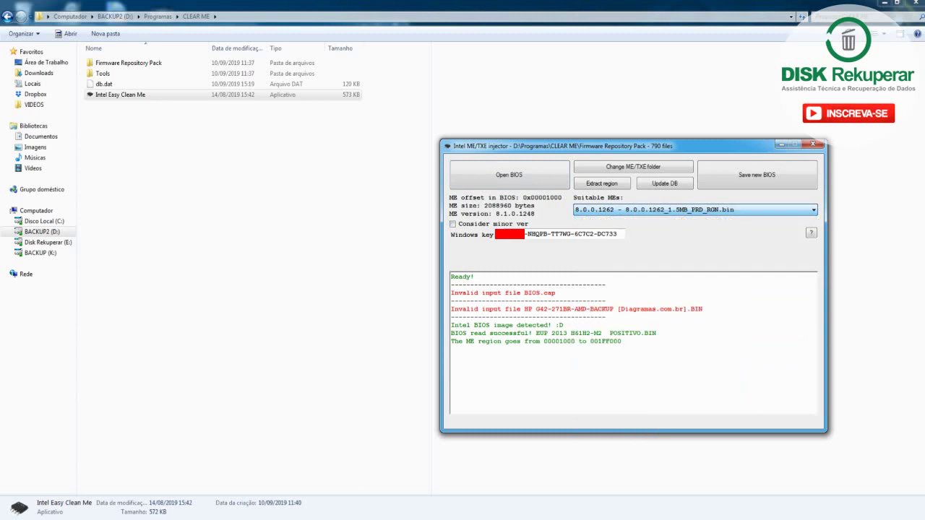
pyautogui.click(452, 224)
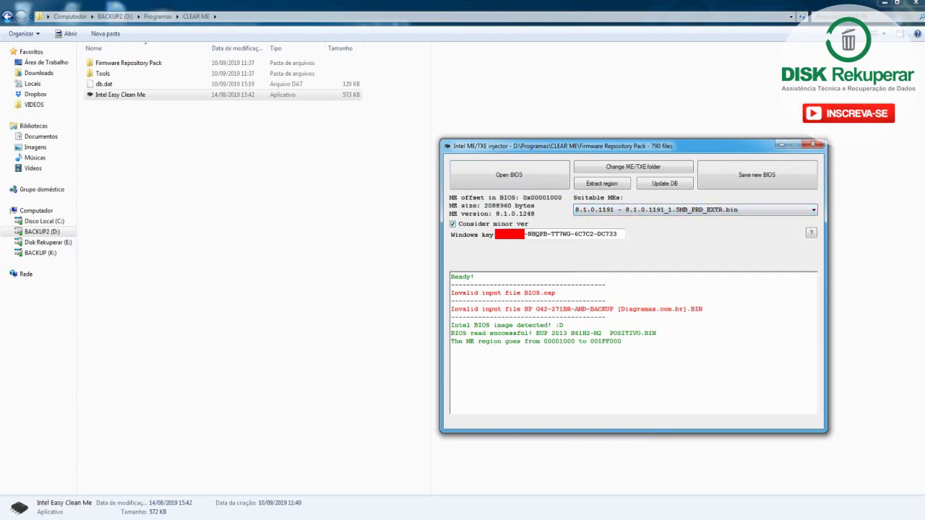